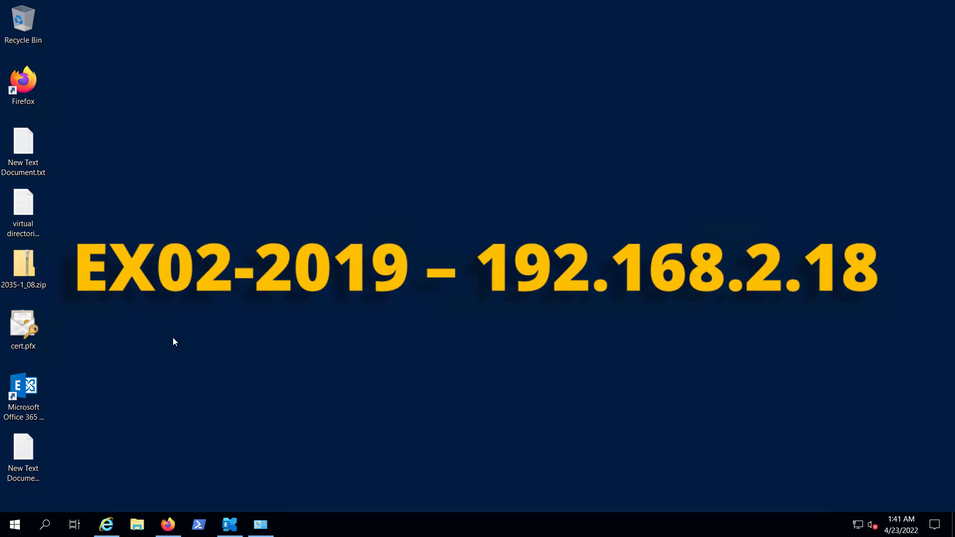
Restore the Exchange admin center browser window listing the 16 Office 365 mailboxes
click(106, 524)
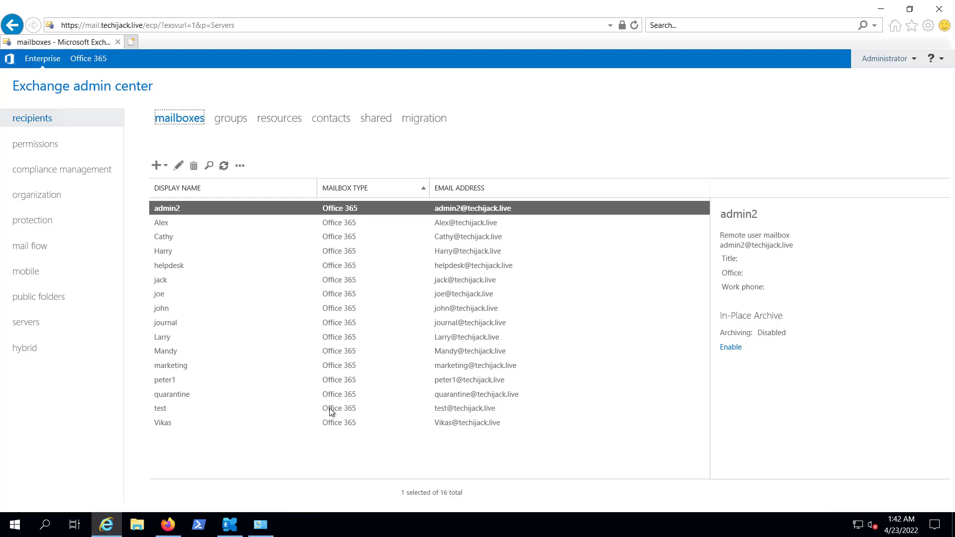
Delete the 'On-premises to O365' organization sharing relationship and move to mail flow
click(36, 148)
click(32, 198)
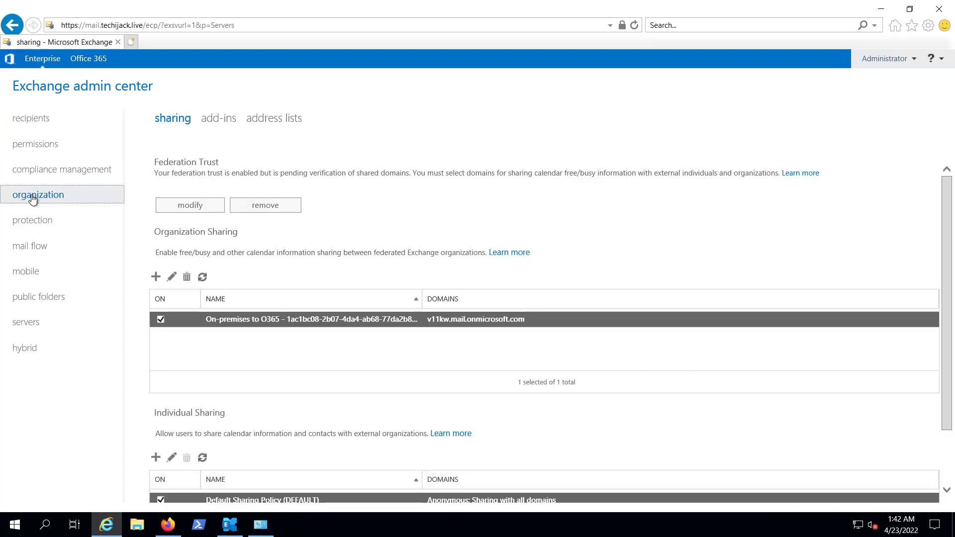
scroll(201, 273, down, 3)
click(161, 248)
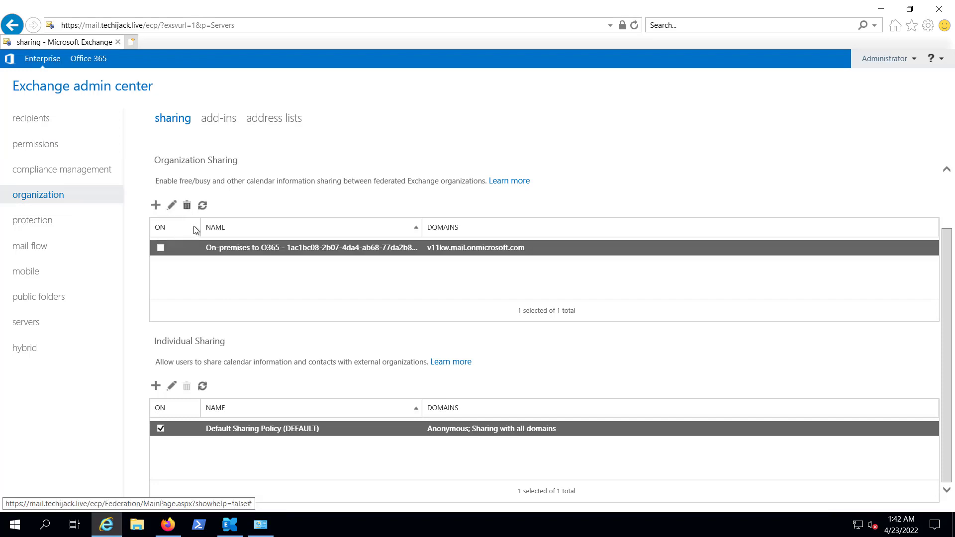
click(485, 341)
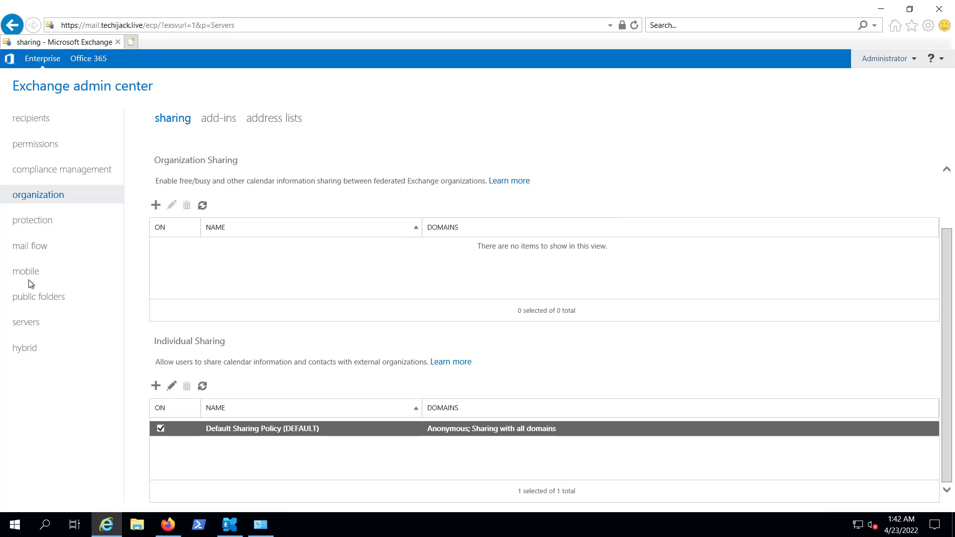
click(28, 255)
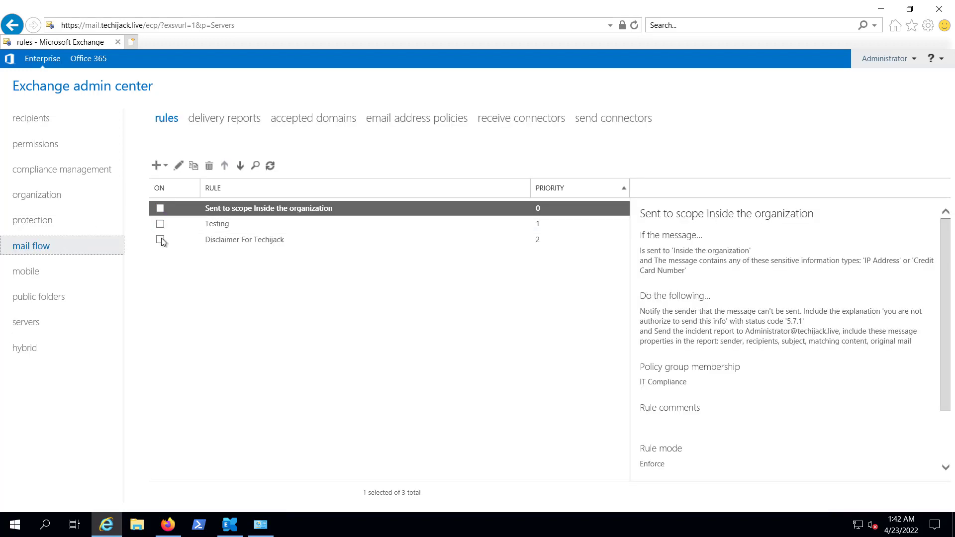
Delete the mail flow rules, including Testing and Disclaimer For Techijack
click(160, 224)
click(160, 240)
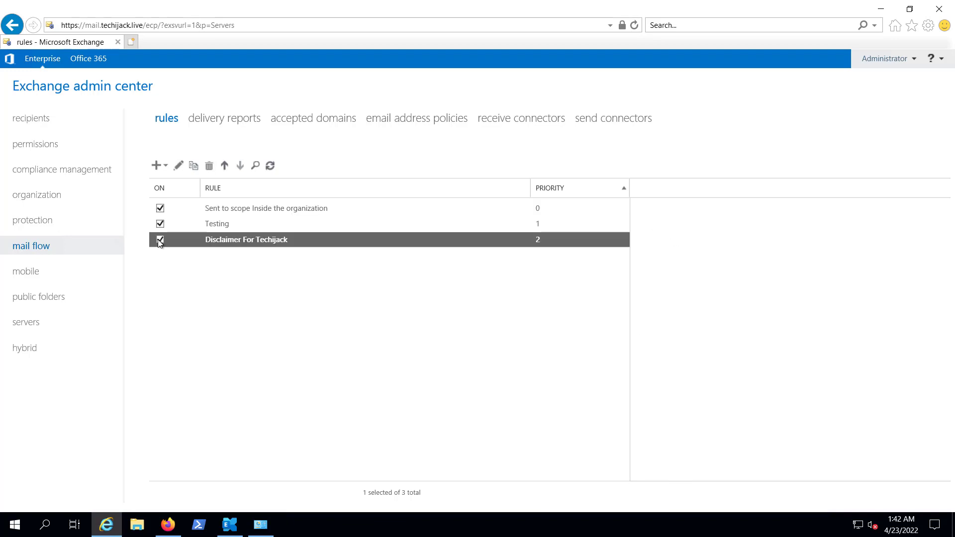
click(209, 166)
click(490, 339)
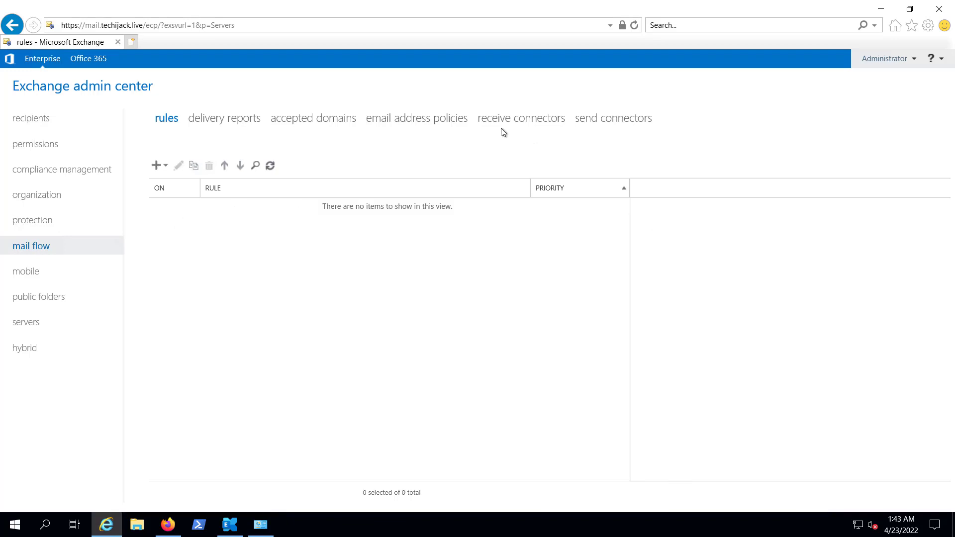
Delete the Outbound and Outbound to Office 365 send connectors
click(601, 123)
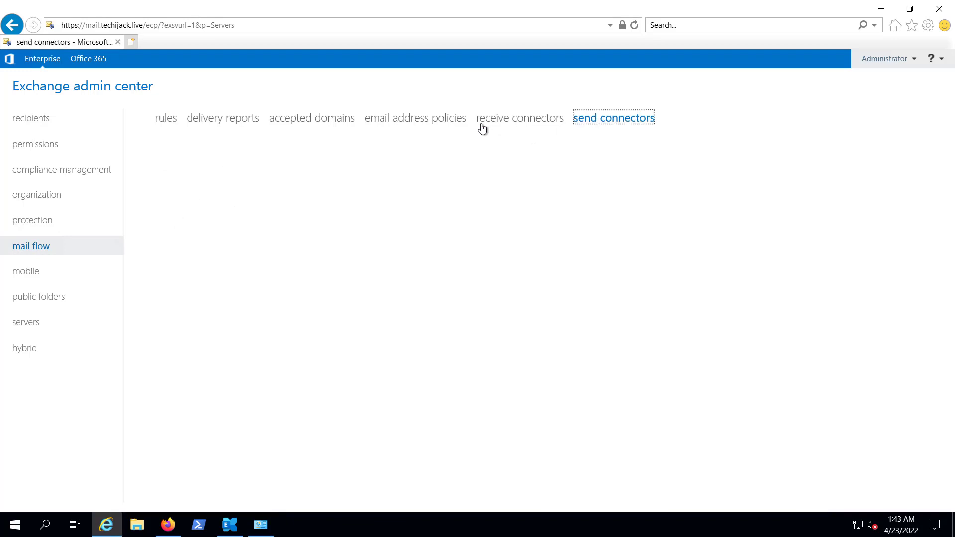
click(187, 165)
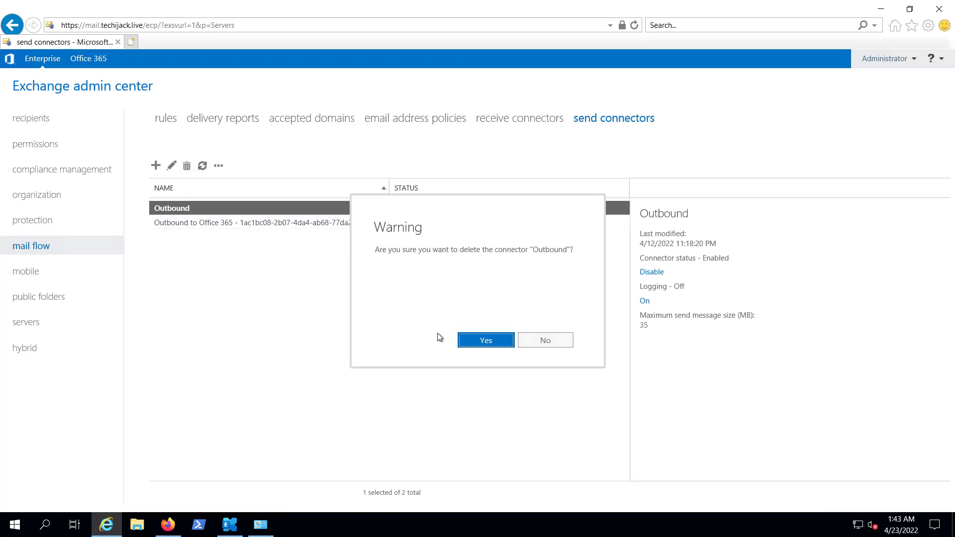
click(478, 343)
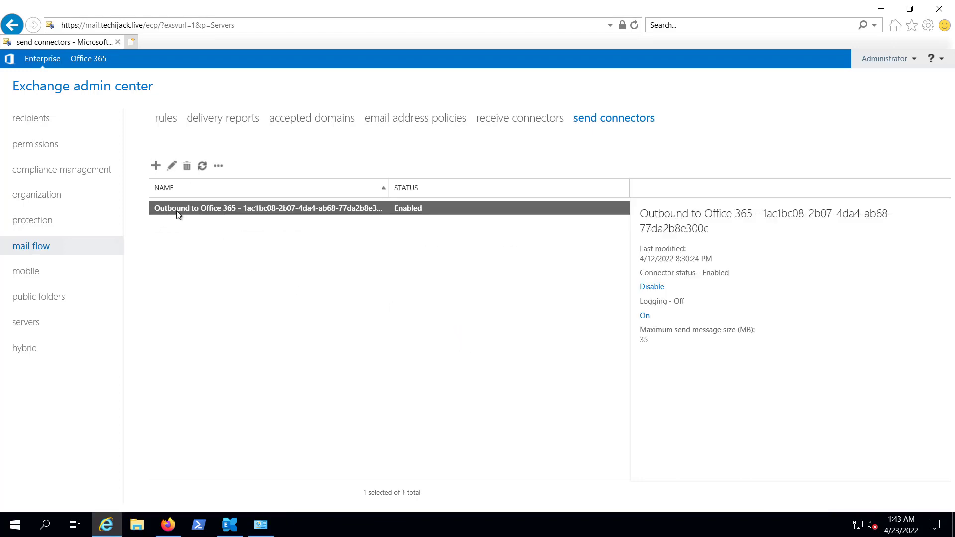
click(187, 166)
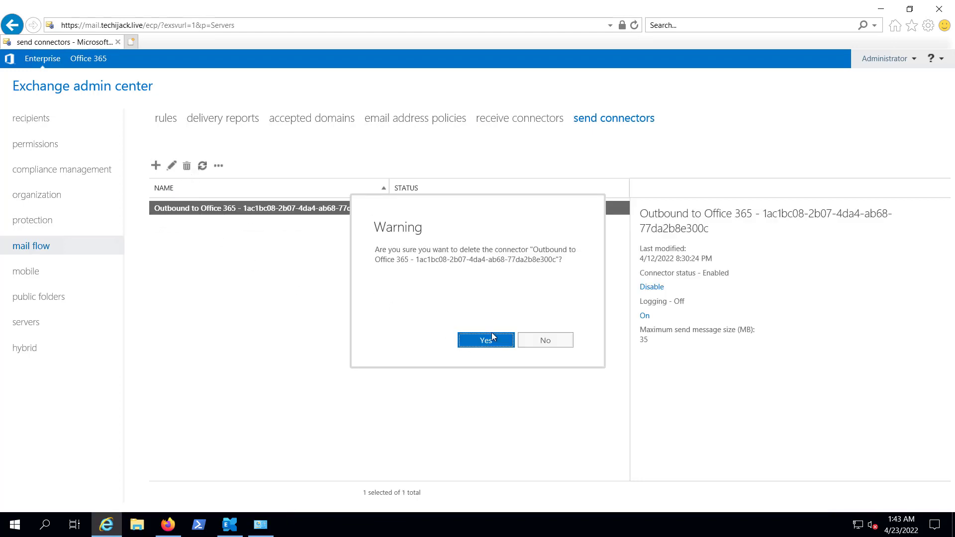
click(488, 342)
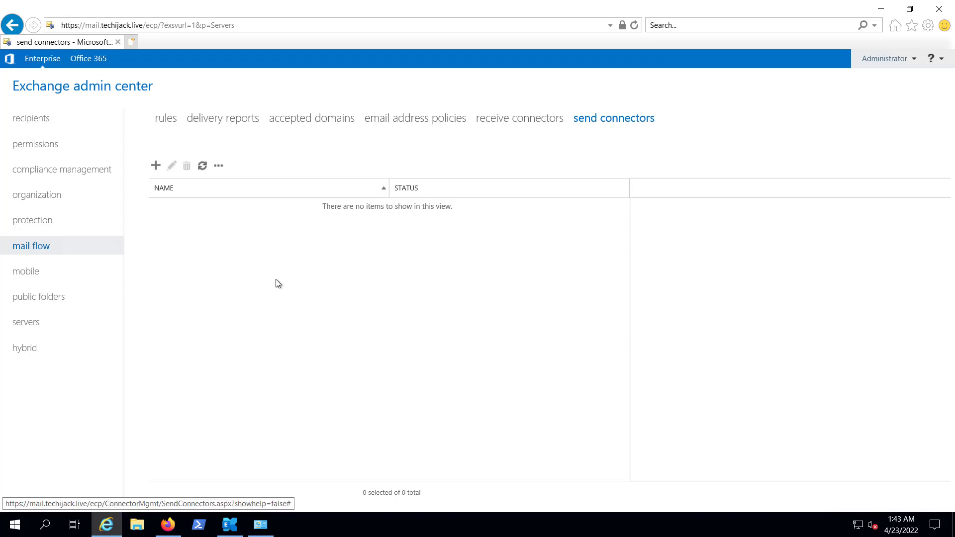
Remove Microsoft Office 365 Hybrid Configuration Wizard via Programs and Features, then close the window
click(260, 525)
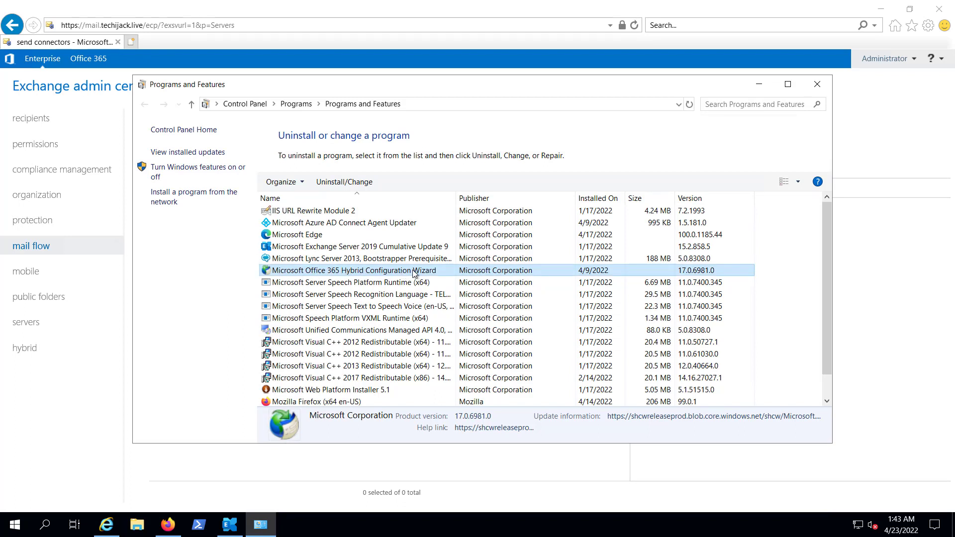
click(331, 184)
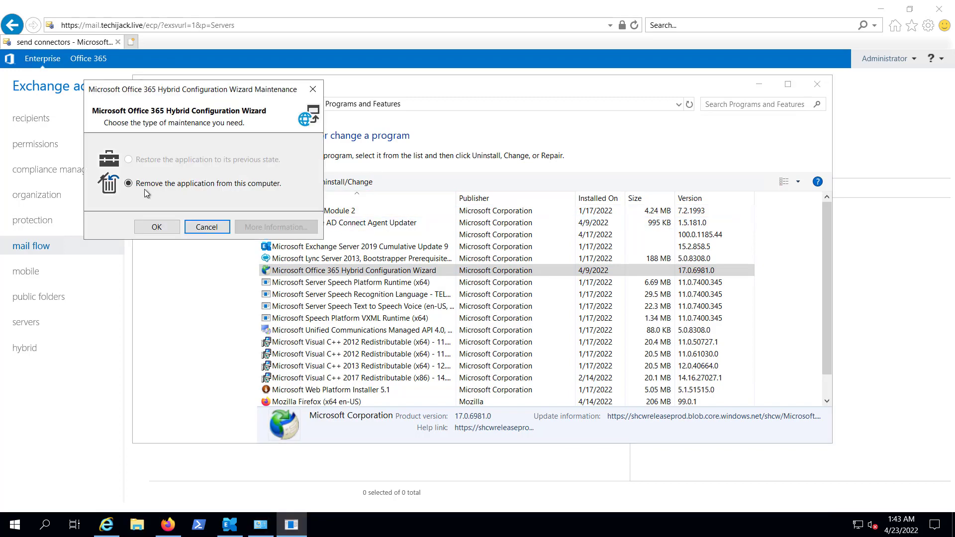
click(155, 227)
click(301, 273)
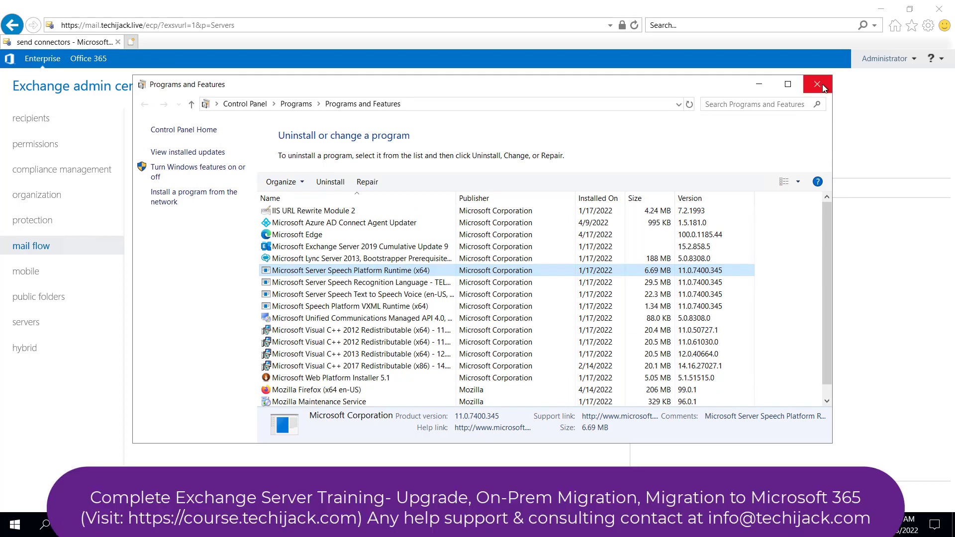
click(821, 84)
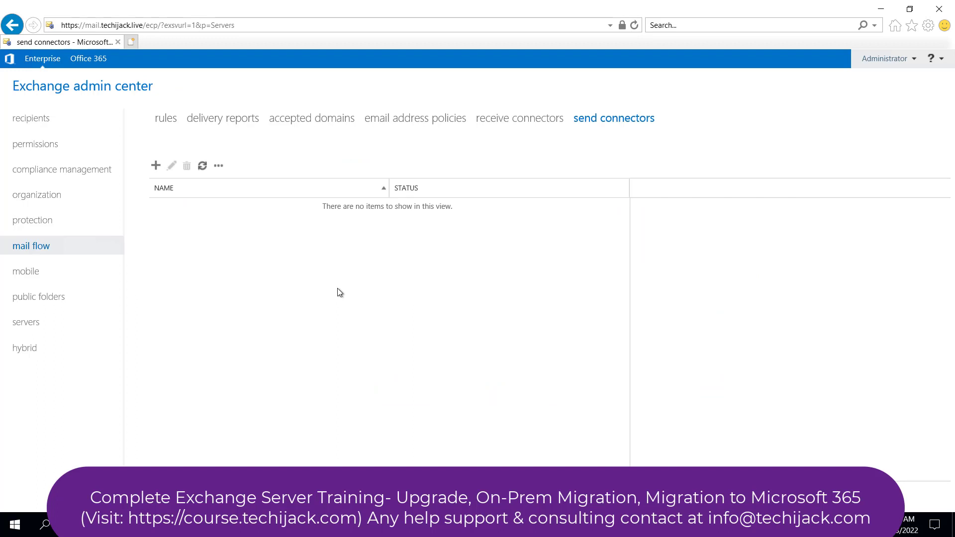
Check server EX02-2019 and database DB01-2019, then sign out of the admin center
click(25, 322)
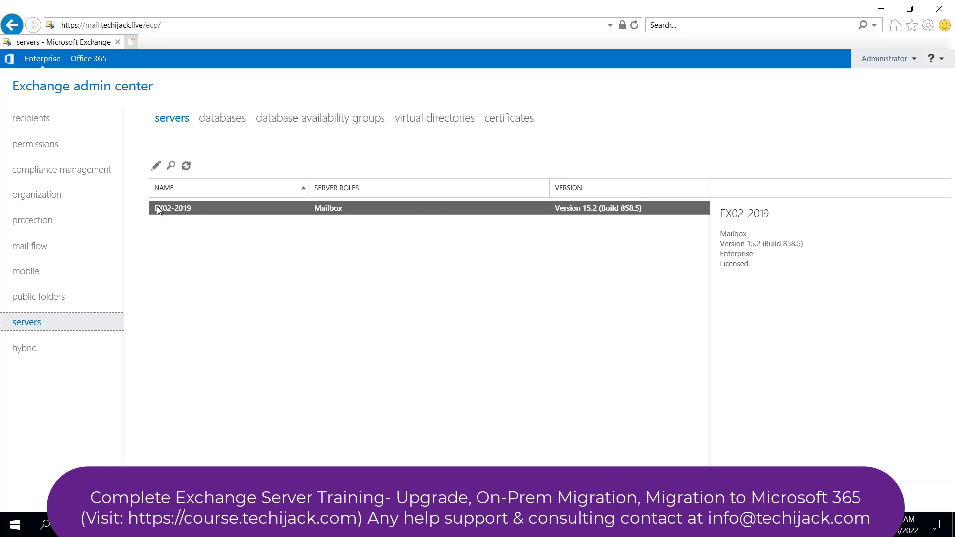
click(220, 124)
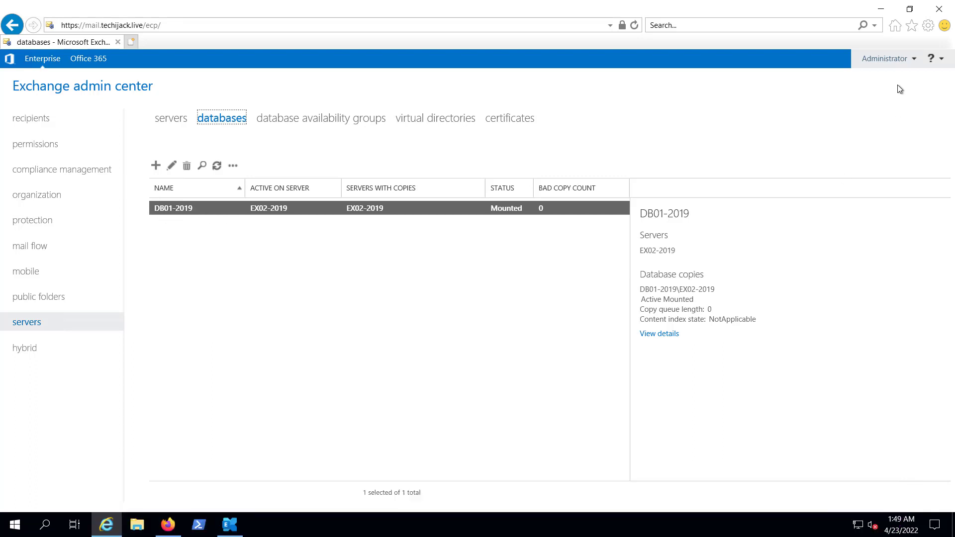
click(917, 58)
click(891, 98)
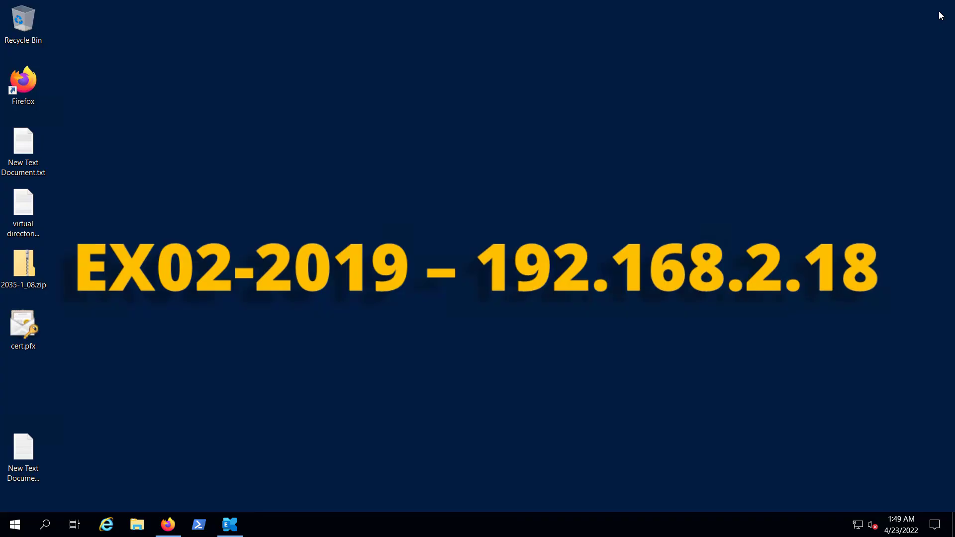
mouse_move(230, 524)
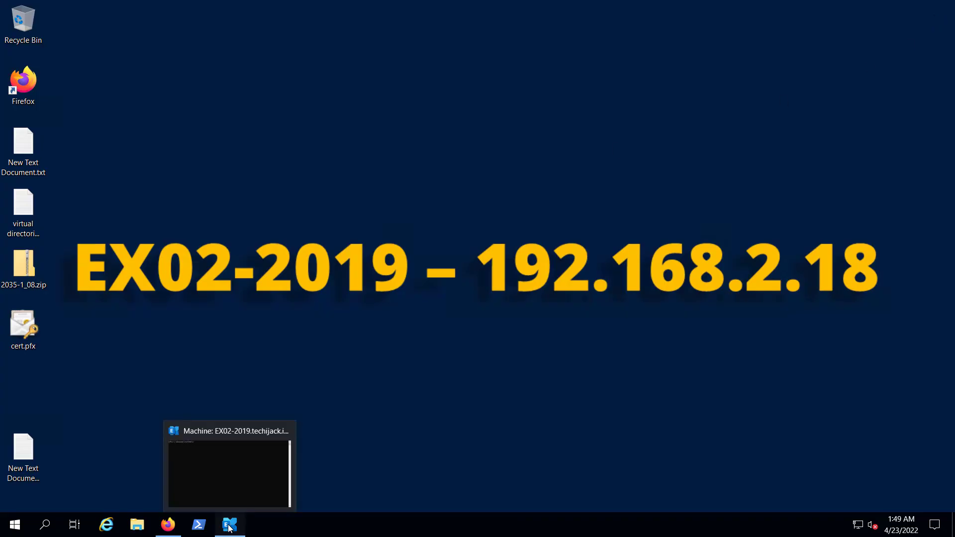
click(244, 455)
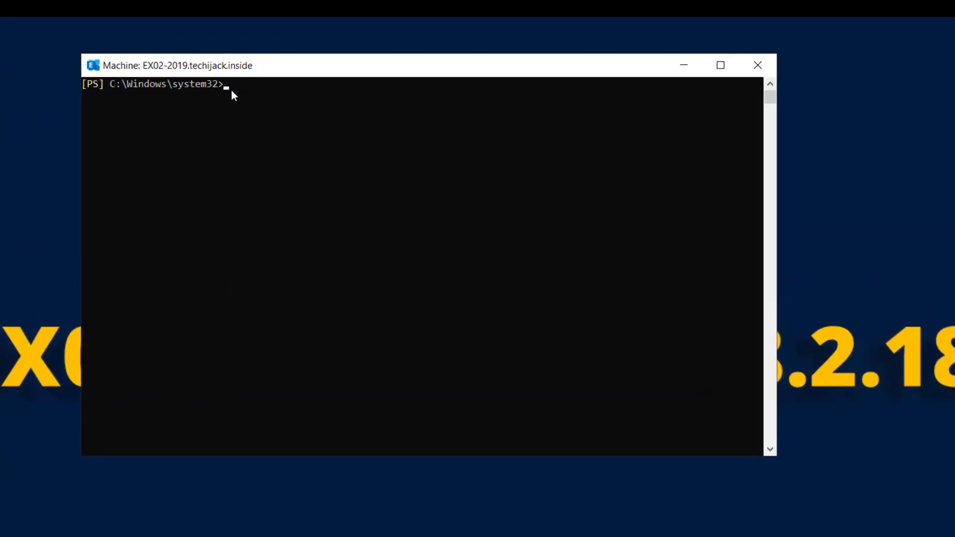
Run Get-MailboxDatabase, Get-Mailbox and get-mailbox -database DB01-2019 to inspect the database's mailboxes
text(Get-MailboxDatabase)
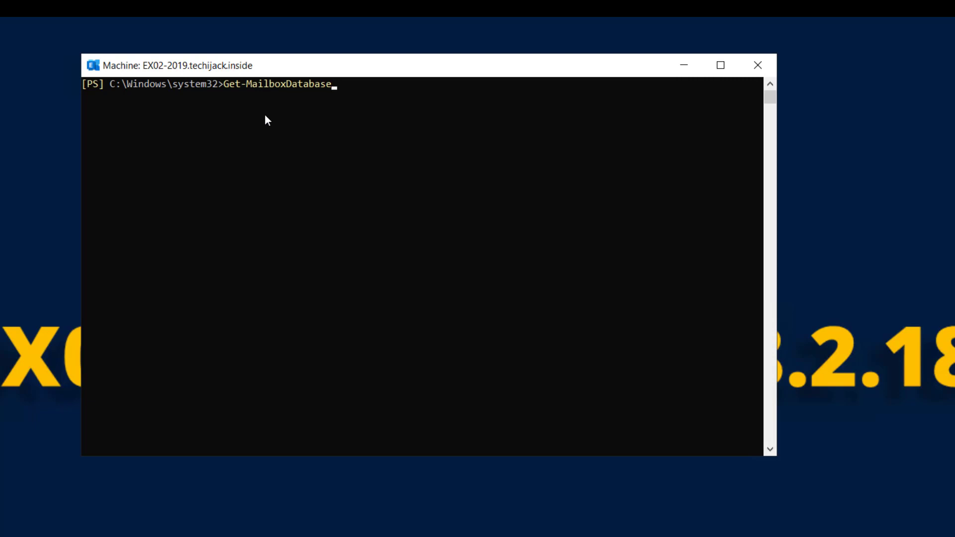
key(Return)
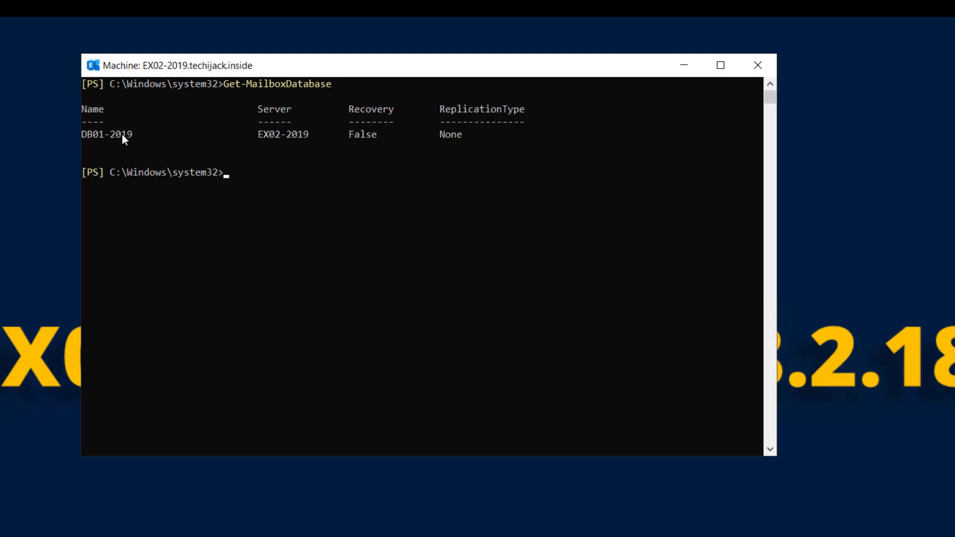
click(237, 180)
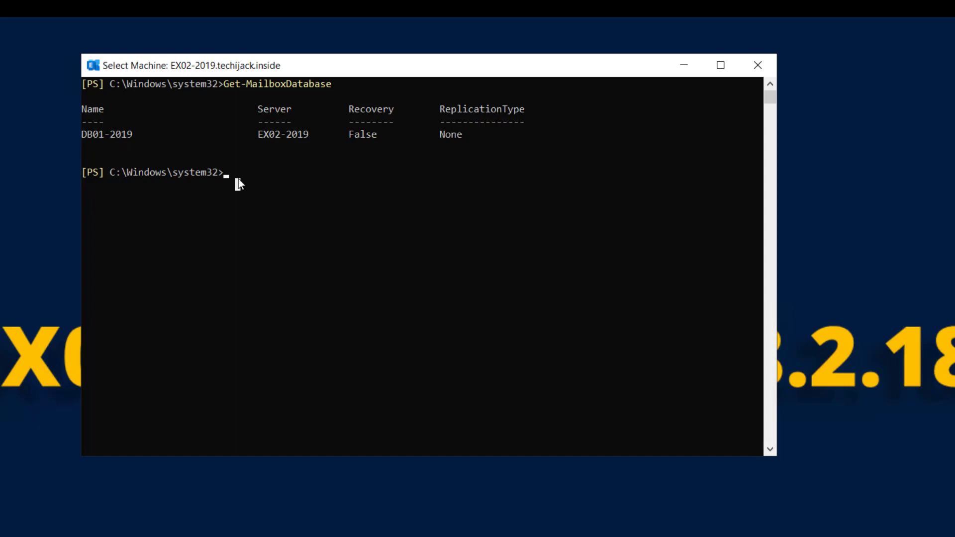
text(Get-Mailbox)
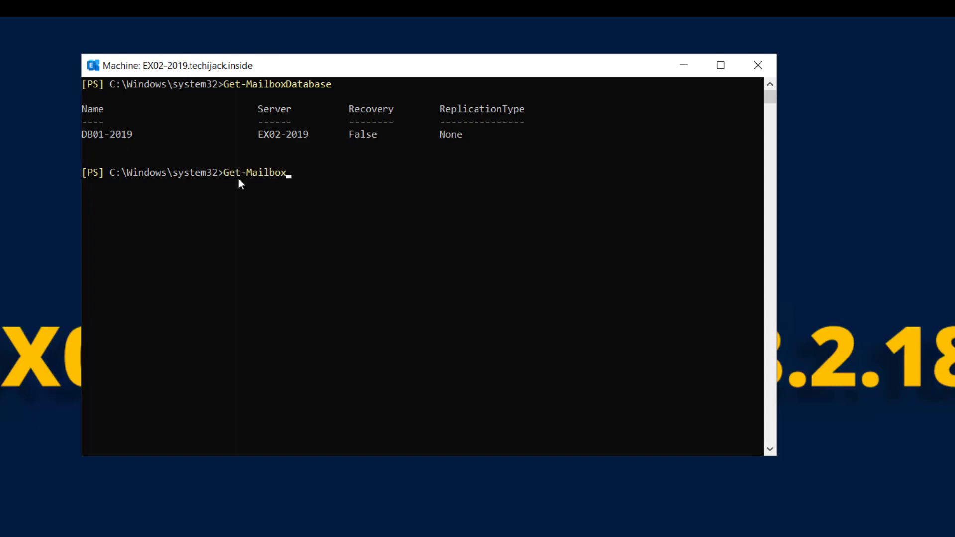
key(Return)
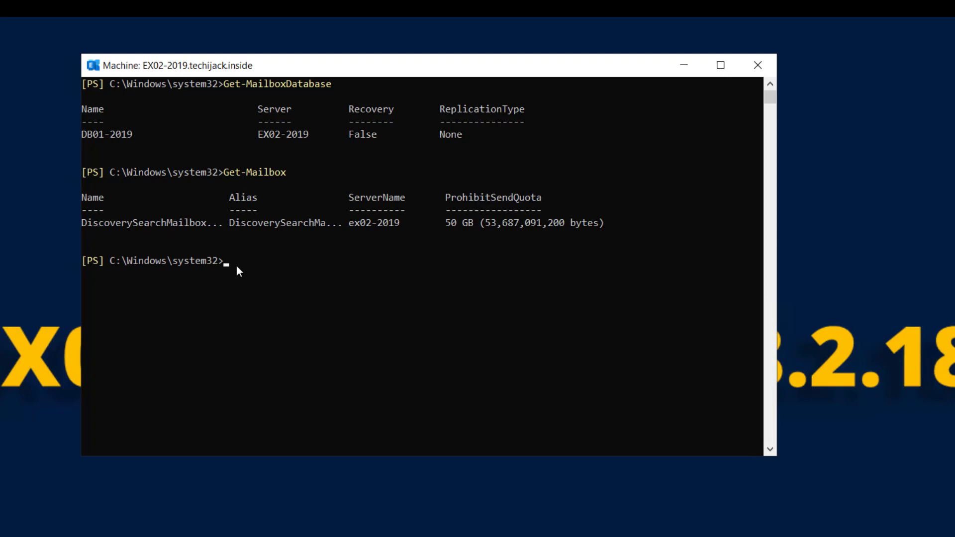
text(get-mailbox -database DB01-2019)
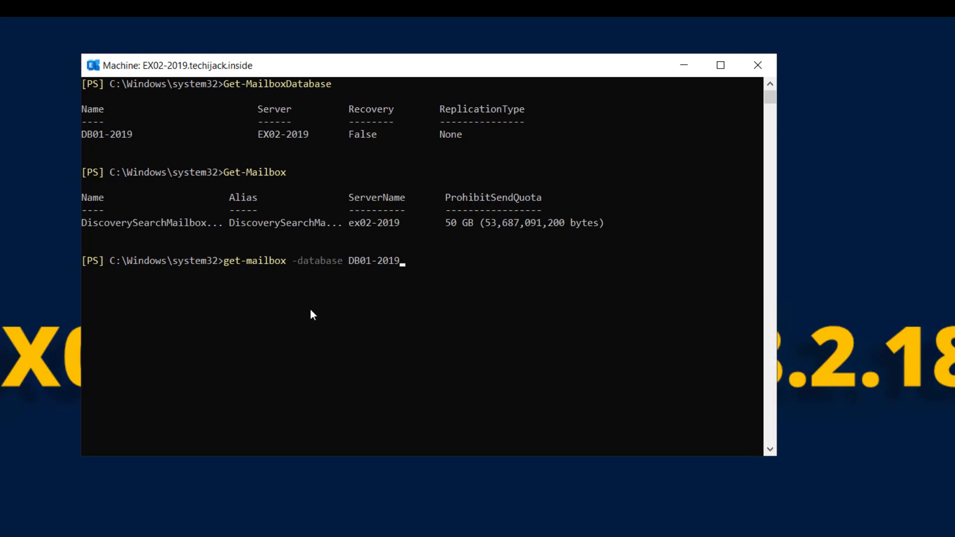
key(Return)
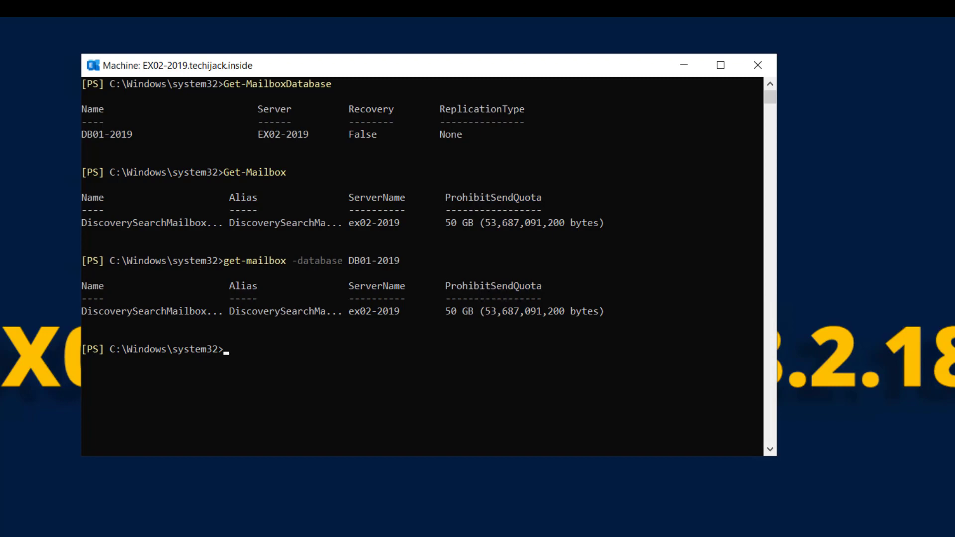
Query public folder, archive and audit log mailboxes with Get-Mailbox
click(85, 312)
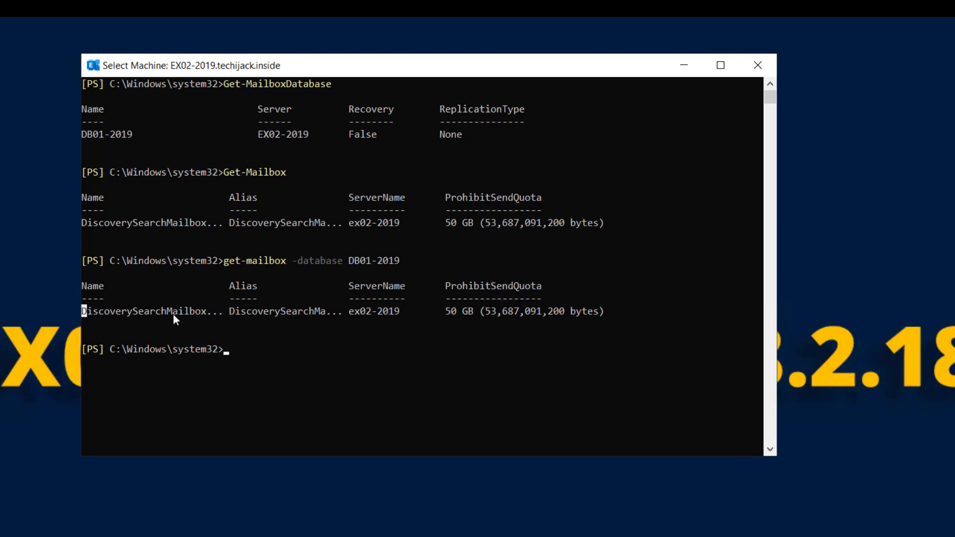
text(Get-Mailbox -Publicfolde)
key(Tab)
key(Return)
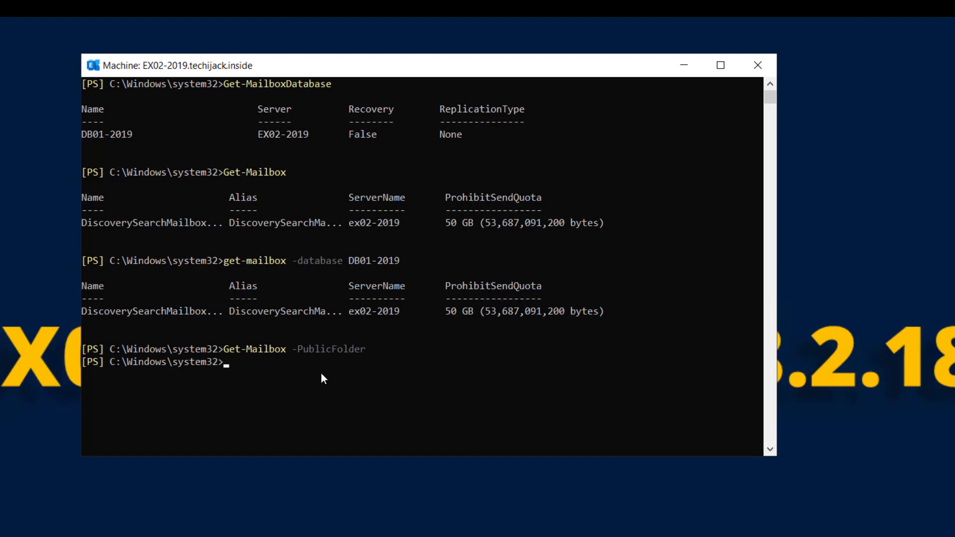
key(Up)
key(BackSpace)
key(BackSpace)
key(BackSpace)
key(BackSpace)
key(BackSpace)
key(BackSpace)
key(BackSpace)
key(BackSpace)
text(Archive)
key(Return)
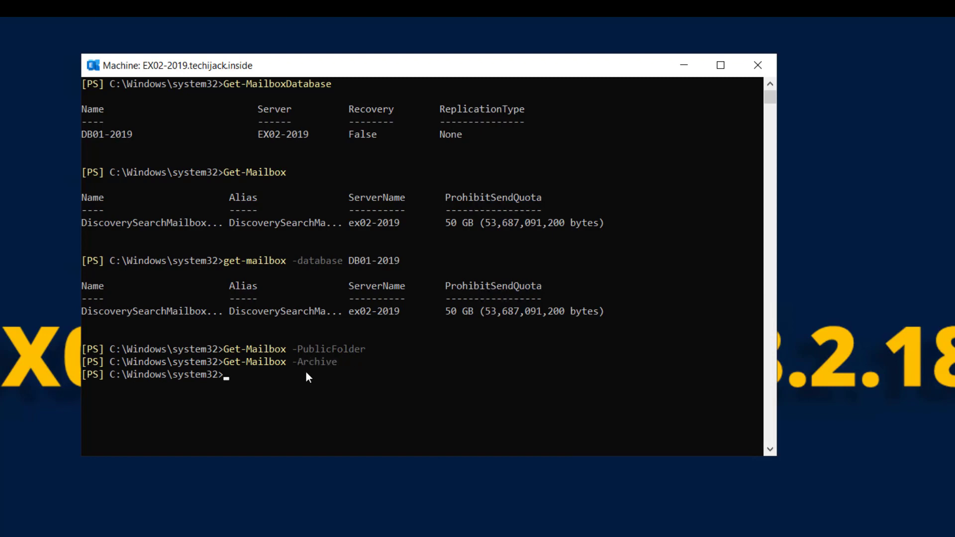
key(Up)
key(BackSpace)
key(BackSpace)
key(BackSpace)
key(BackSpace)
text(uditLog)
key(Return)
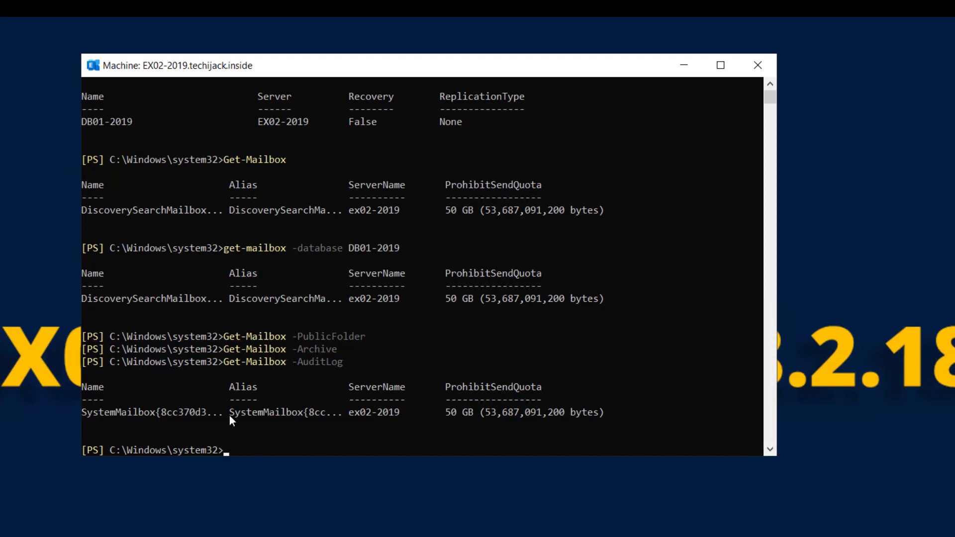
Query arbitration mailboxes, including those in DB01-2019, and the monitoring mailboxes
click(278, 451)
key(Up)
key(BackSpace)
key(BackSpace)
key(BackSpace)
key(BackSpace)
key(BackSpace)
key(BackSpace)
key(BackSpace)
text(rbitration)
key(Return)
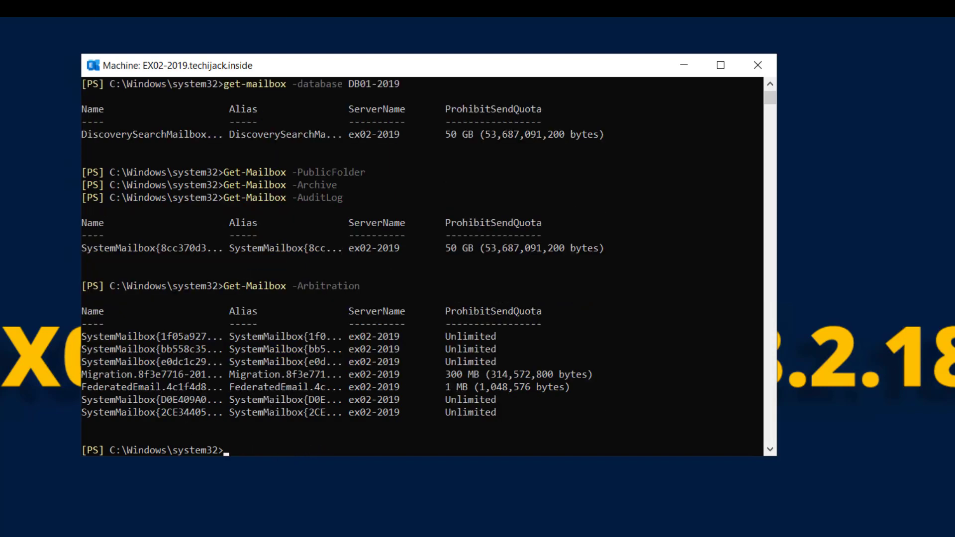
right_click(249, 444)
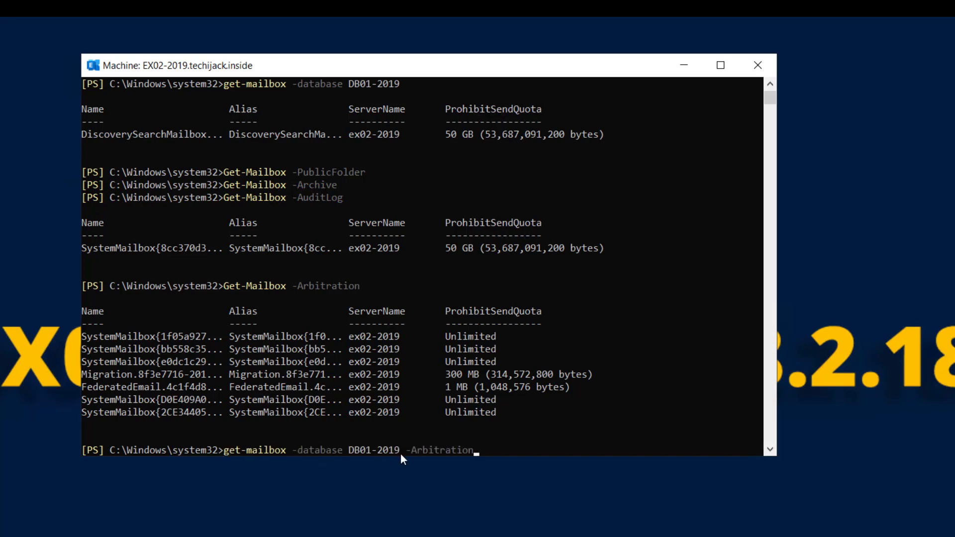
key(Return)
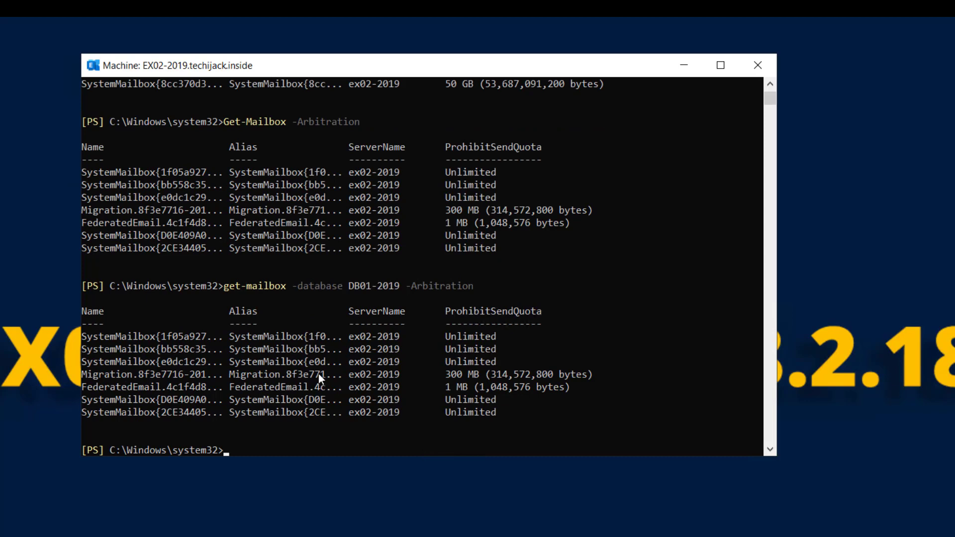
click(254, 450)
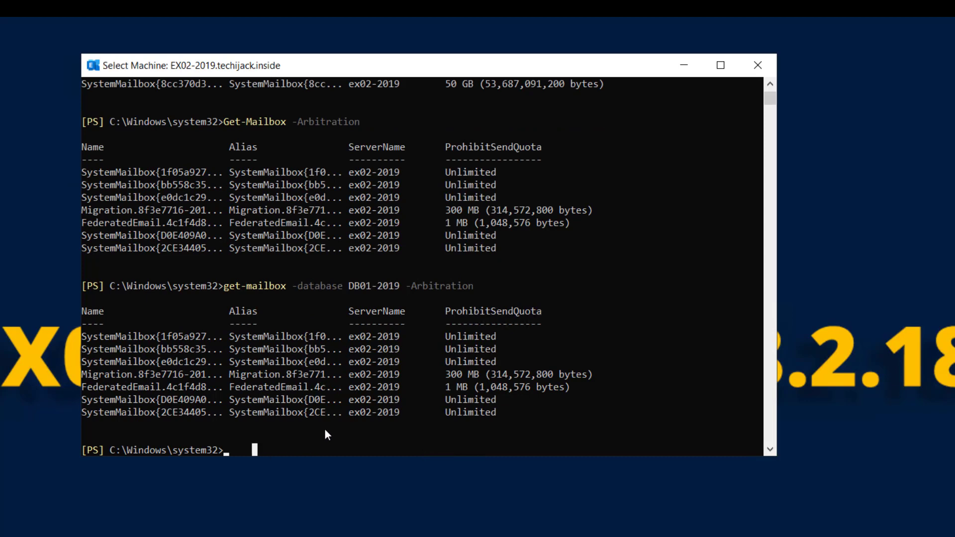
key(Escape)
key(Up)
key(Up)
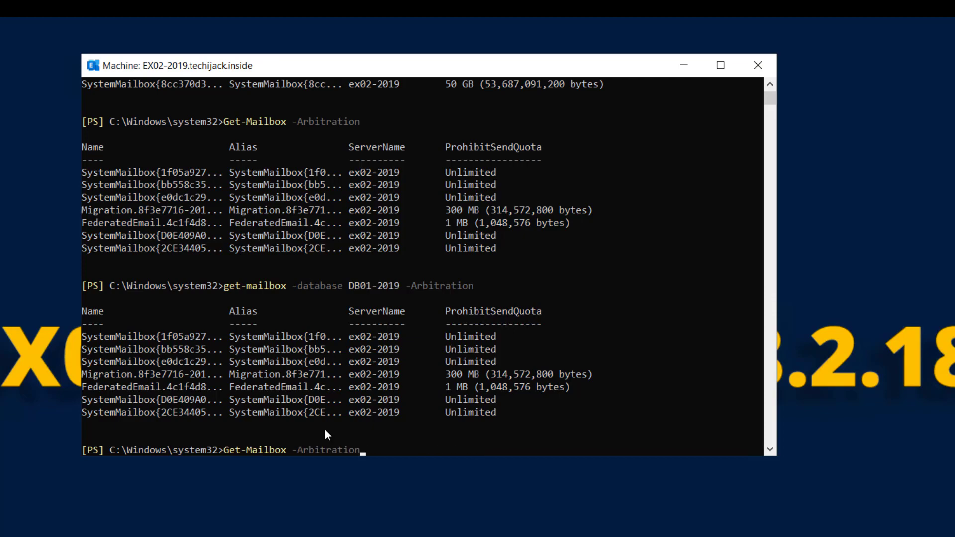
key(Up)
key(Return)
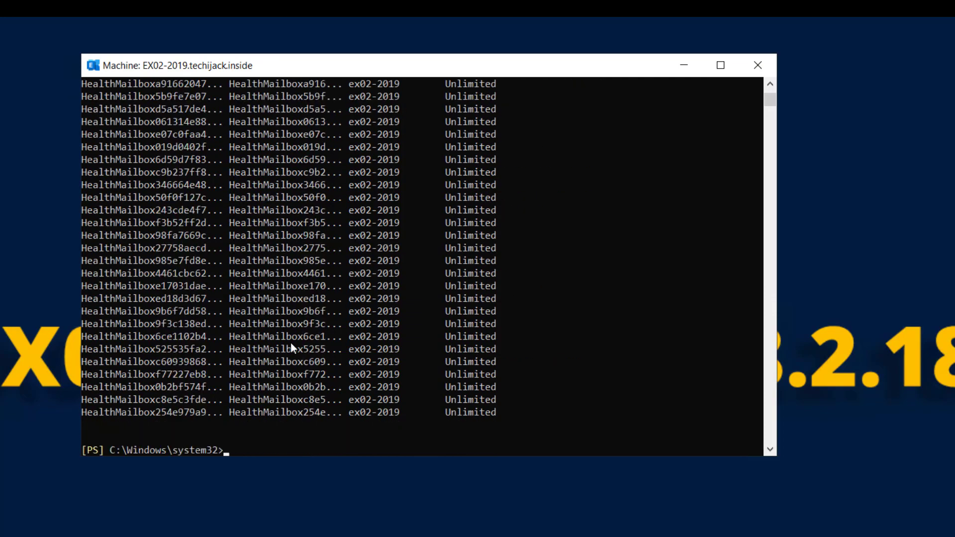
Review the HealthMailbox results, then rerun Get-Mailbox showing only DiscoverySearchMailbox
scroll(291, 345, up, 3)
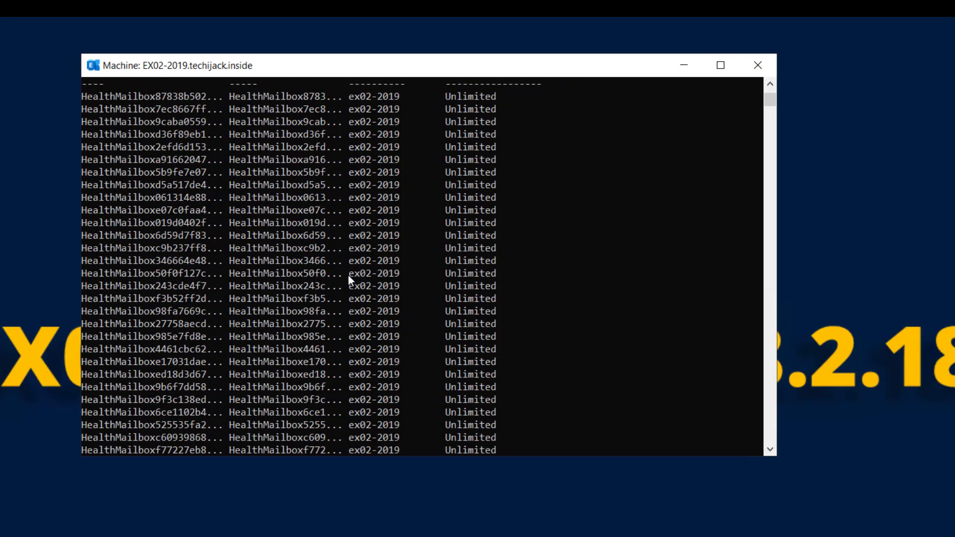
drag(348, 275, 369, 274)
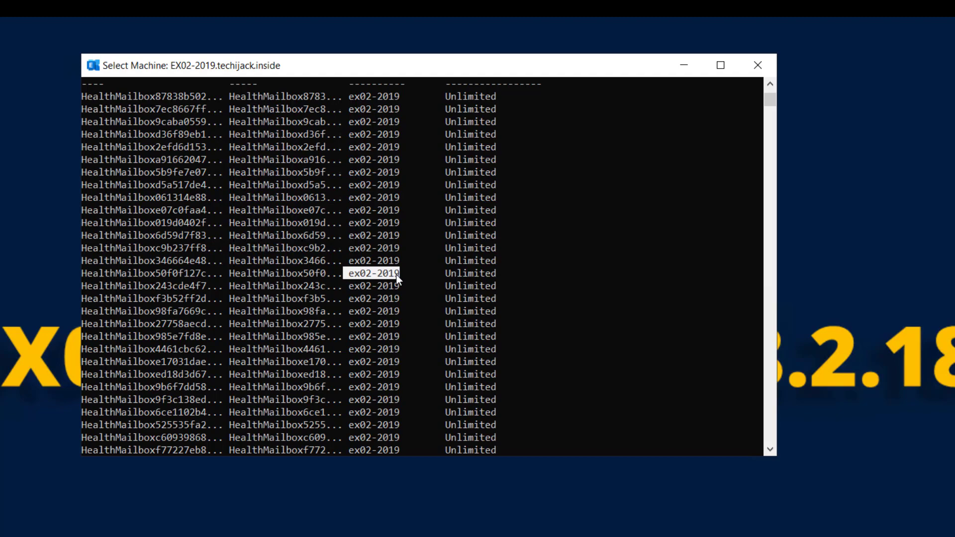
scroll(355, 318, up, 6)
scroll(406, 343, up, 6)
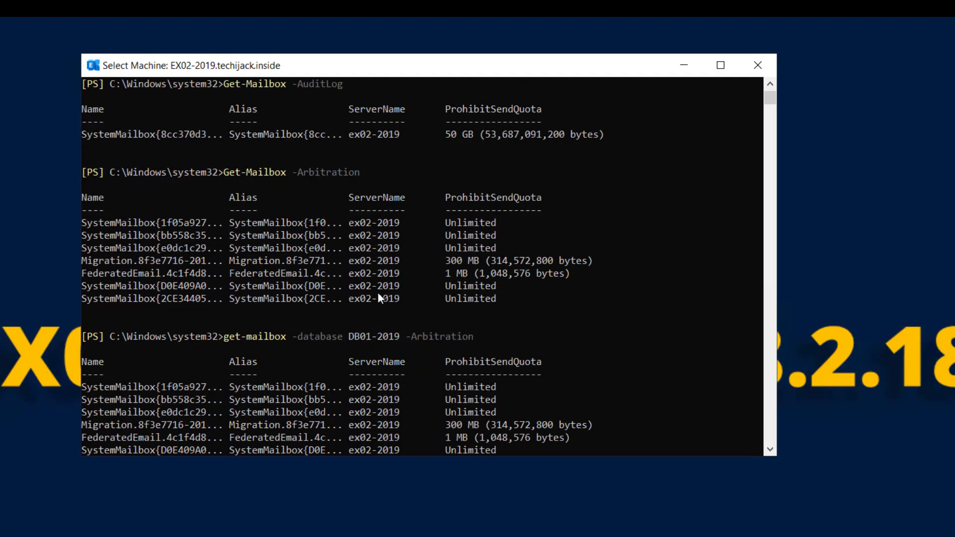
scroll(377, 297, up, 4)
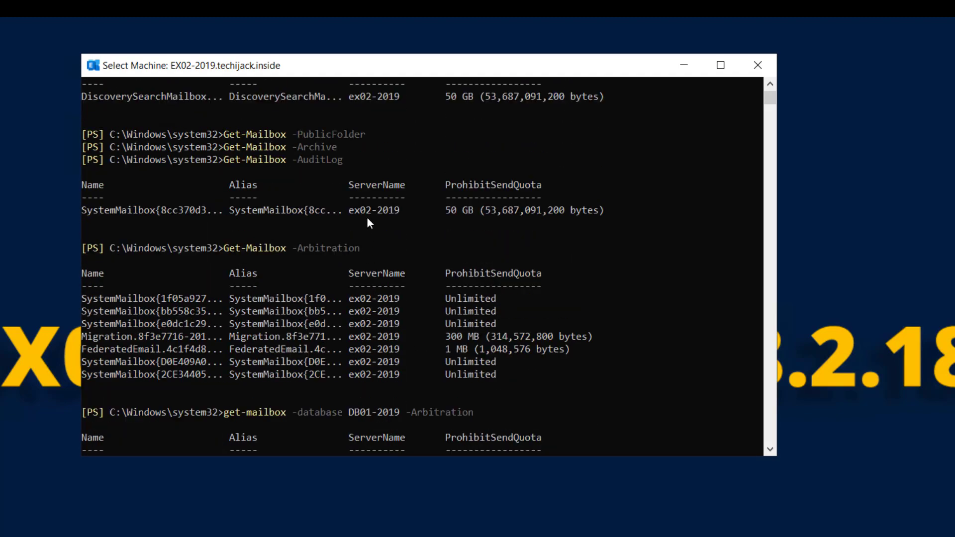
scroll(375, 335, down, 10)
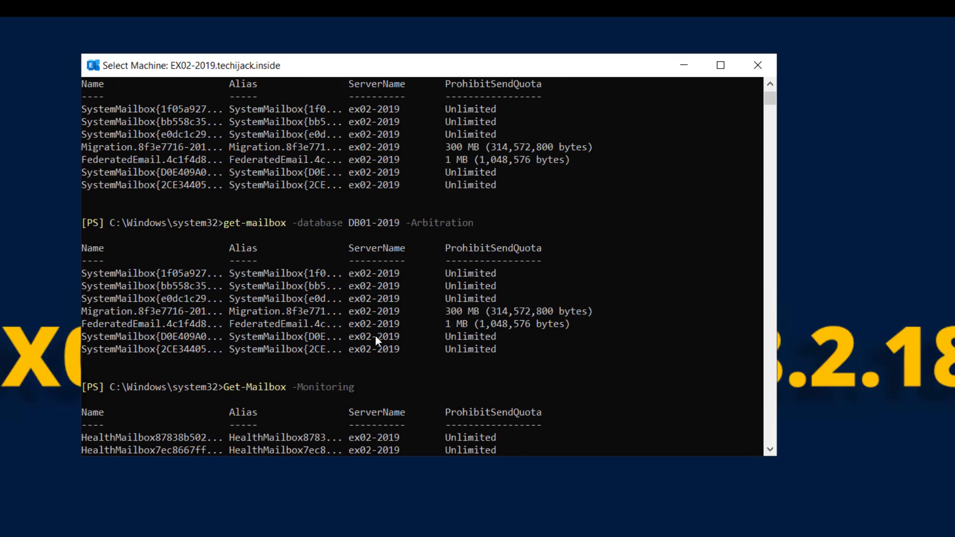
scroll(375, 335, down, 8)
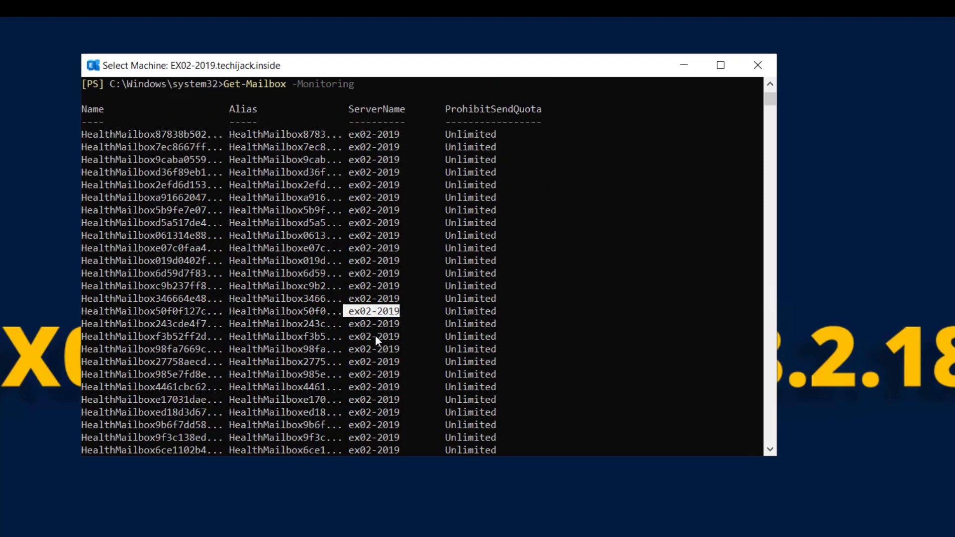
scroll(375, 335, down, 1)
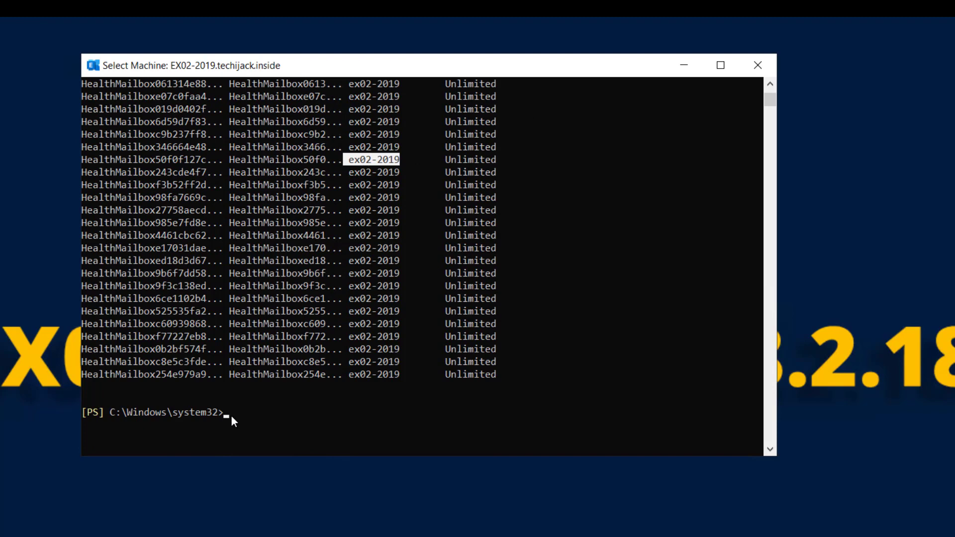
right_click(243, 440)
text(Get-Mailbox)
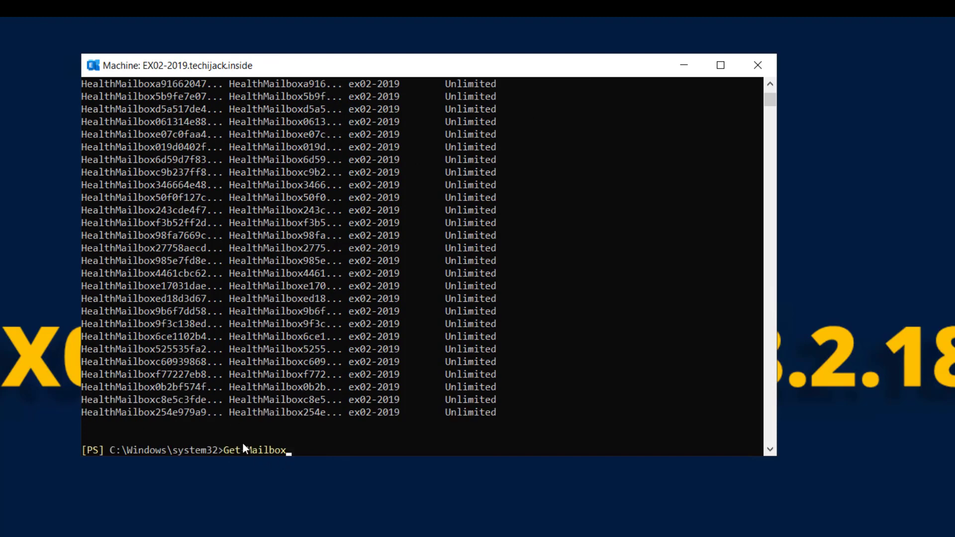
key(Return)
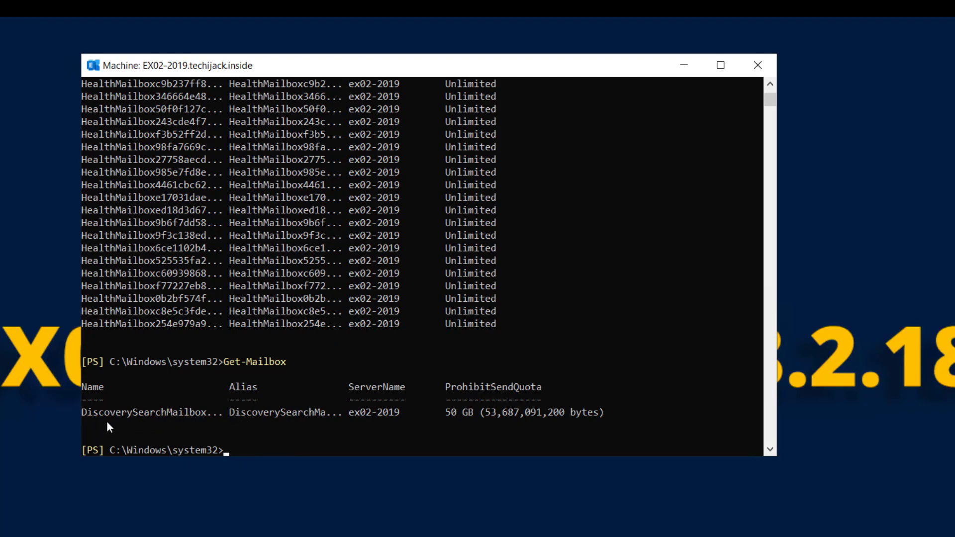
drag(213, 413, 84, 413)
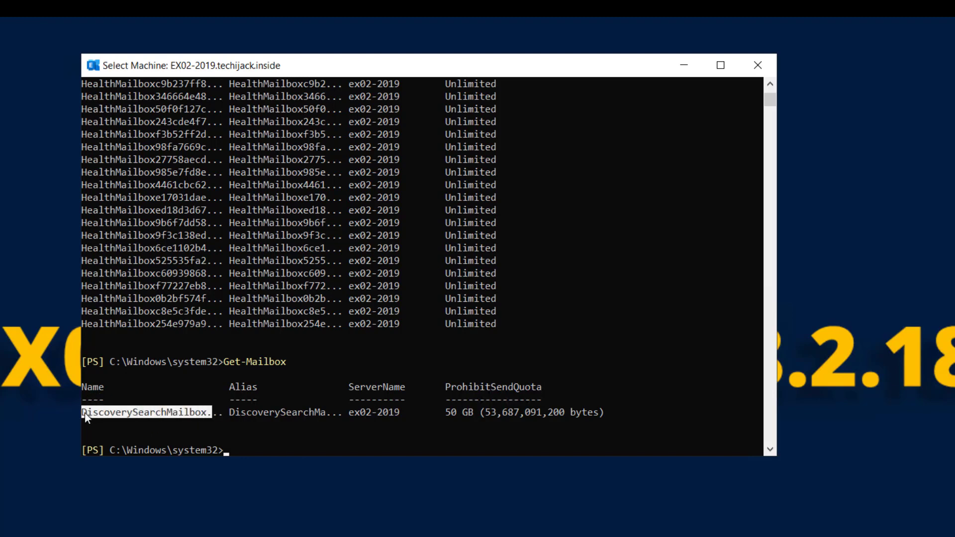
Show all DiscoverySearchMailbox properties with Get-Mailbox | fl
click(223, 422)
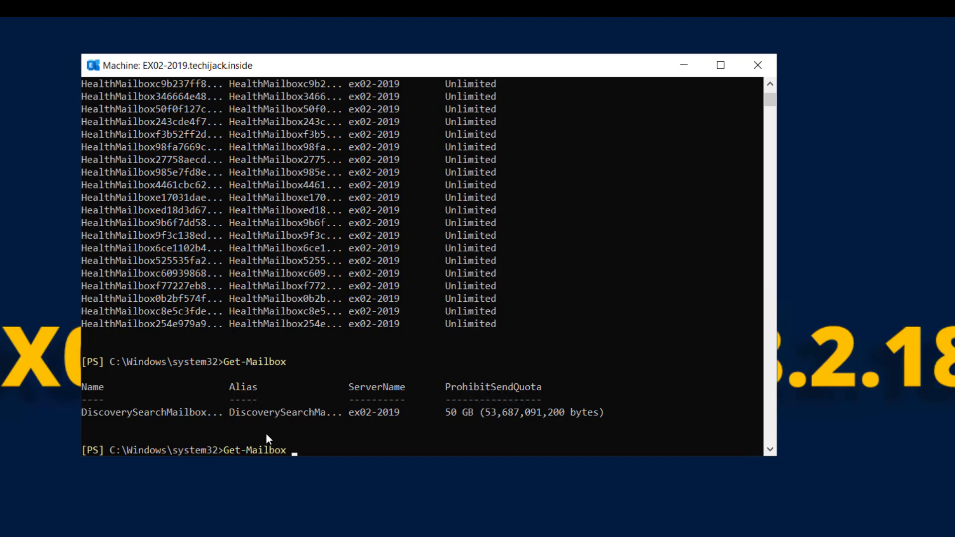
text(| fl)
key(Return)
click(431, 324)
scroll(431, 324, up, 2)
scroll(431, 324, up, 4)
scroll(432, 324, down, 3)
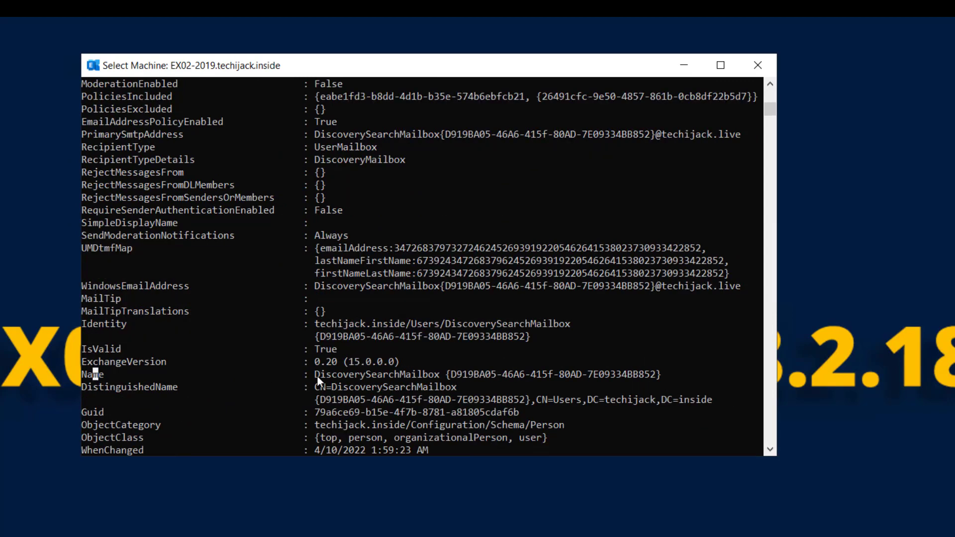
Copy the mailbox's full Name value into a Remove-Mailbox command at the prompt
drag(317, 376, 450, 376)
drag(557, 374, 660, 374)
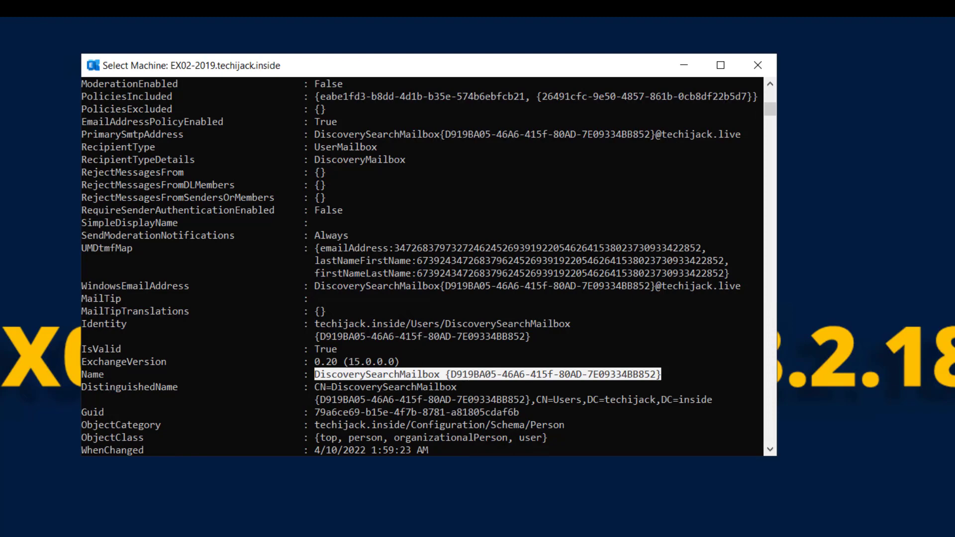
right_click(300, 390)
right_click(300, 390)
text(")
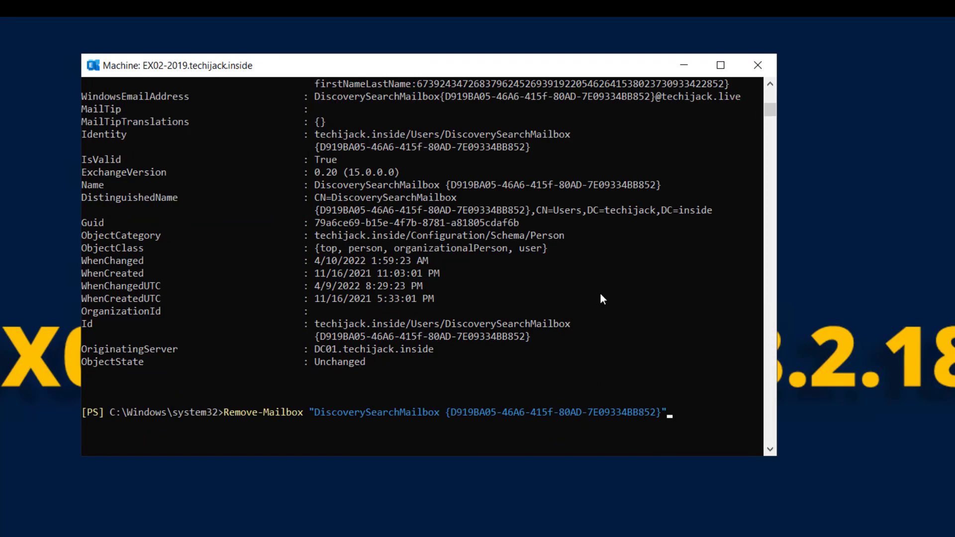
Remove the DiscoverySearchMailbox and confirm Get-Mailbox now returns nothing
key(Return)
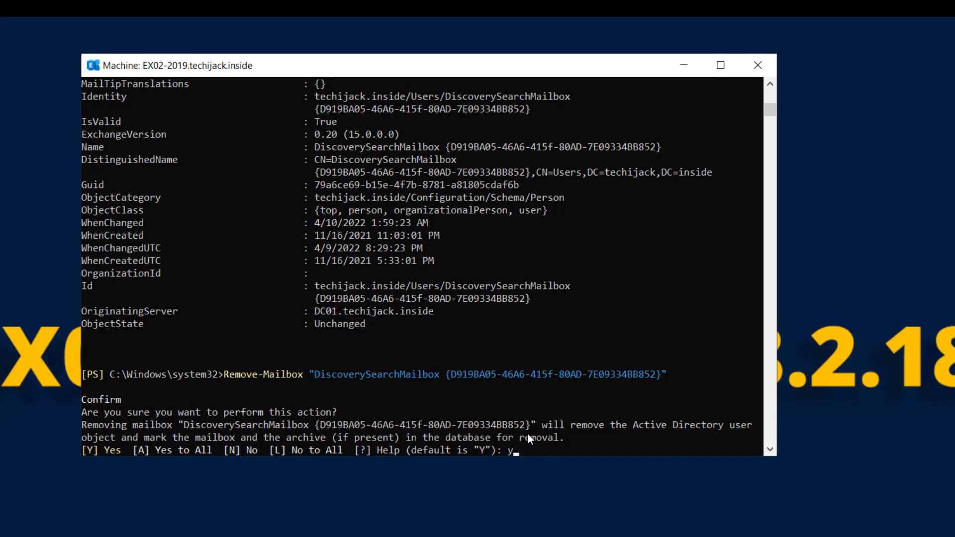
key(Return)
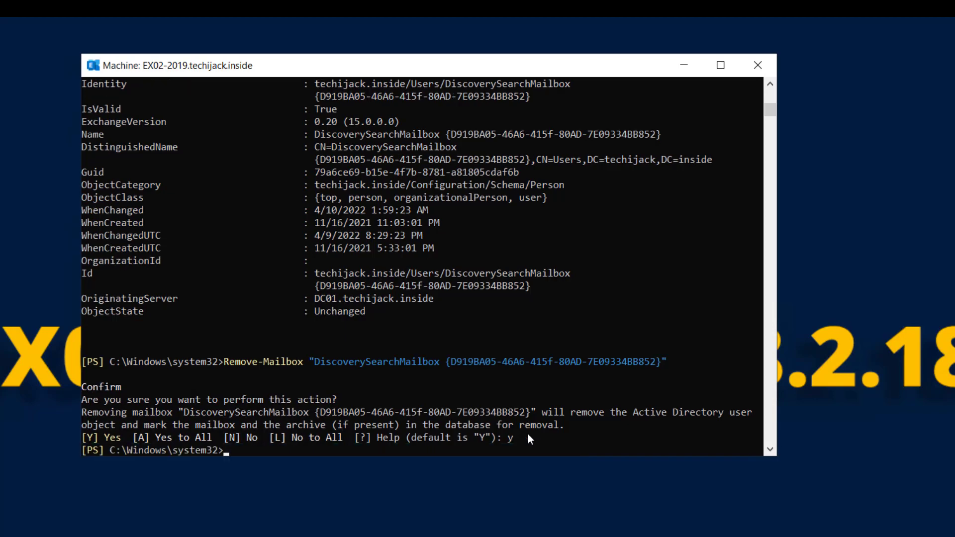
text(Get-Mailbox)
key(Return)
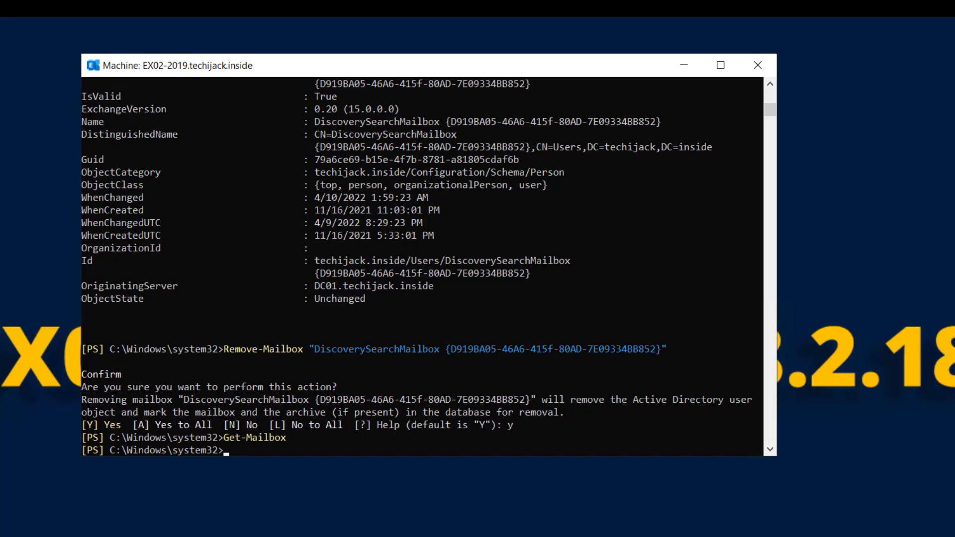
List the offline address books (Default Offline Address Book) and look up help on arbitration
text(Get-OfficeAddressBook)
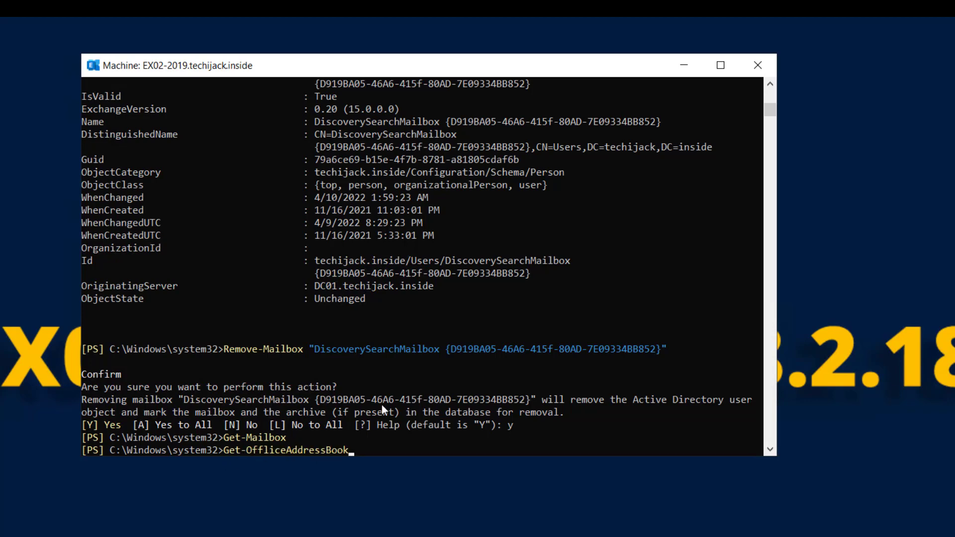
key(Return)
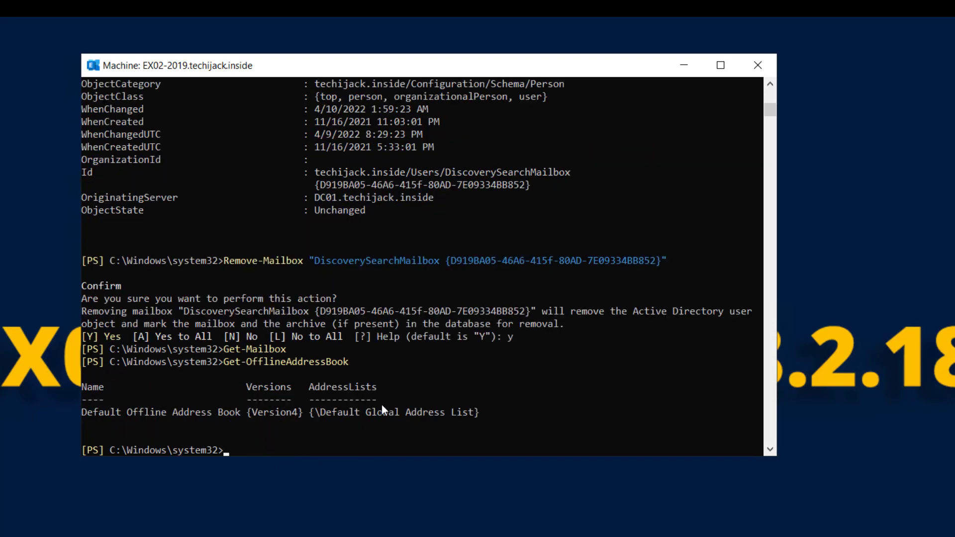
text(help arbitration)
key(Return)
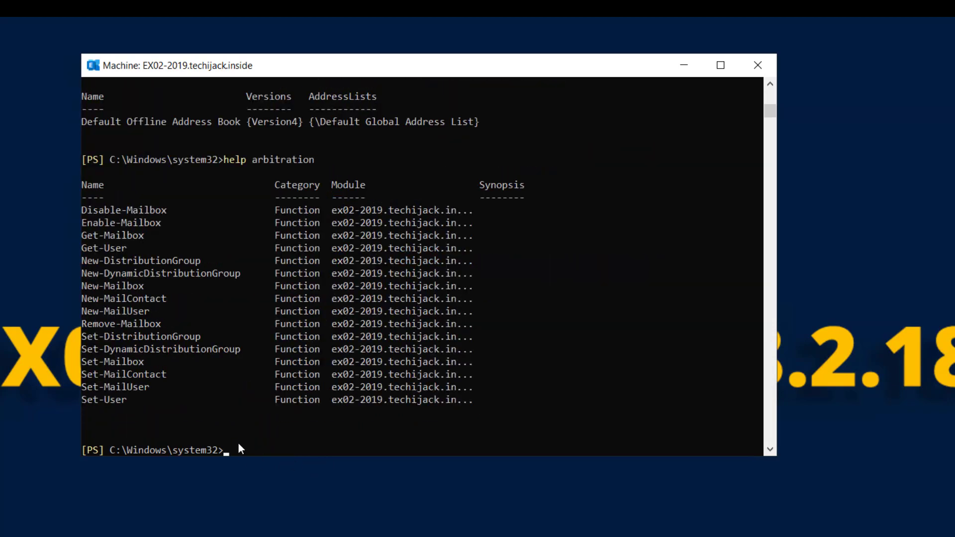
Display the Disable-Mailbox help and scroll up to its SYNTAX section
click(239, 443)
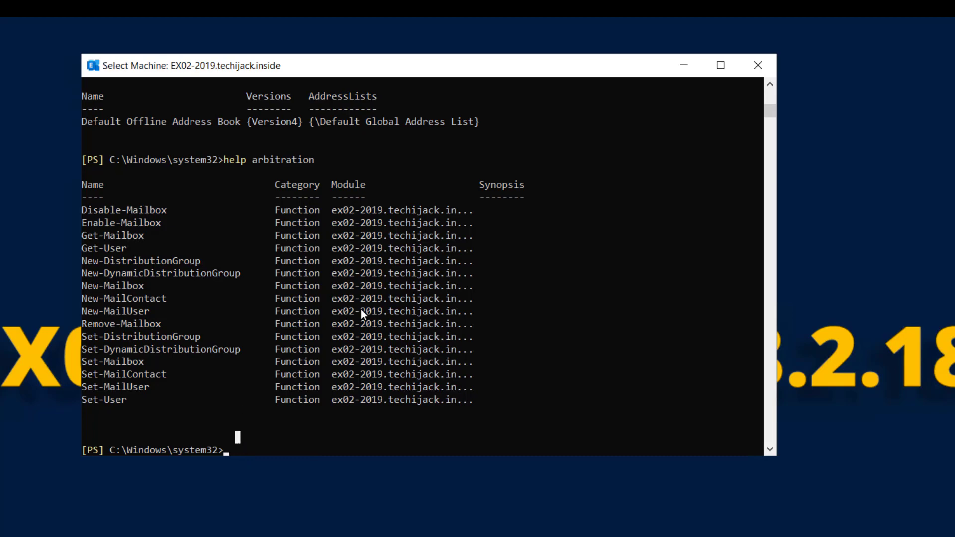
text(Get-)
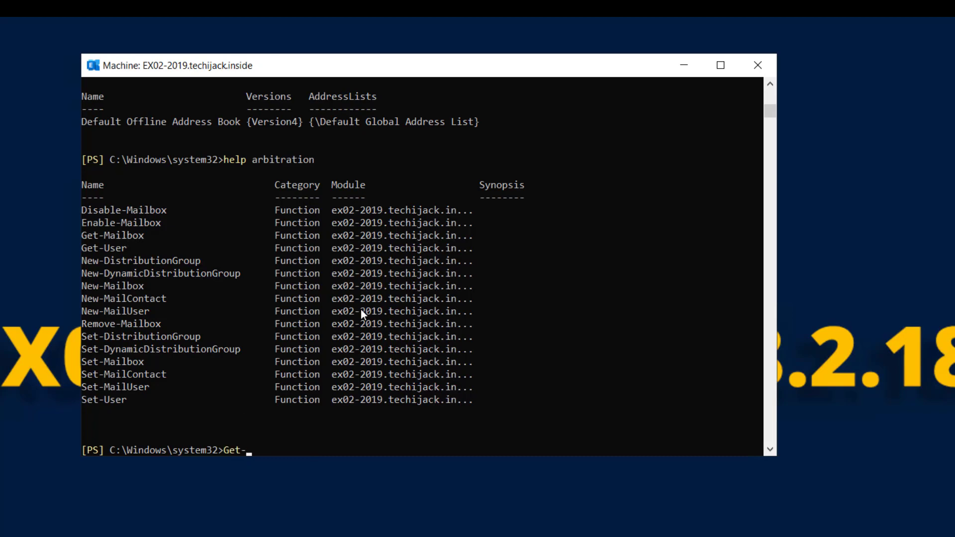
text(help Disable-m)
key(Tab)
key(Return)
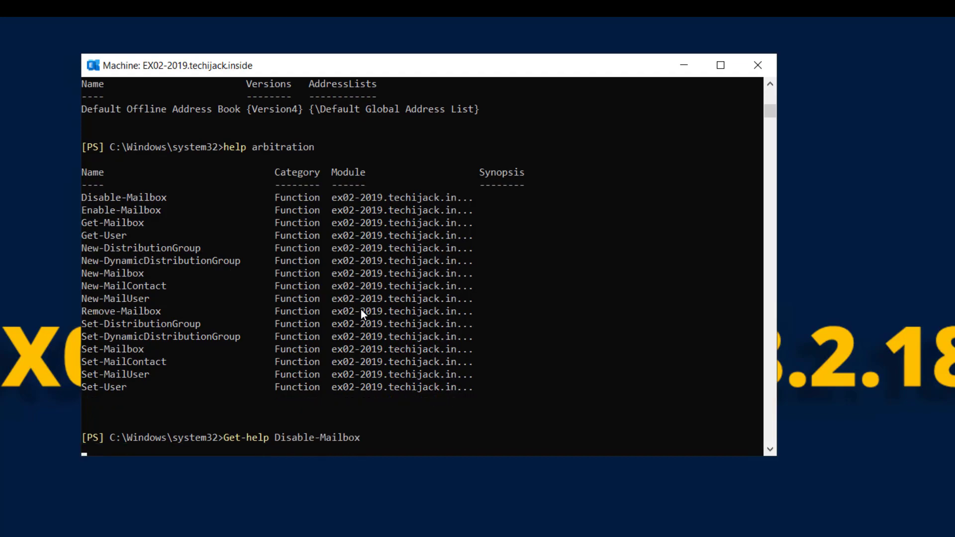
scroll(236, 339, up, 7)
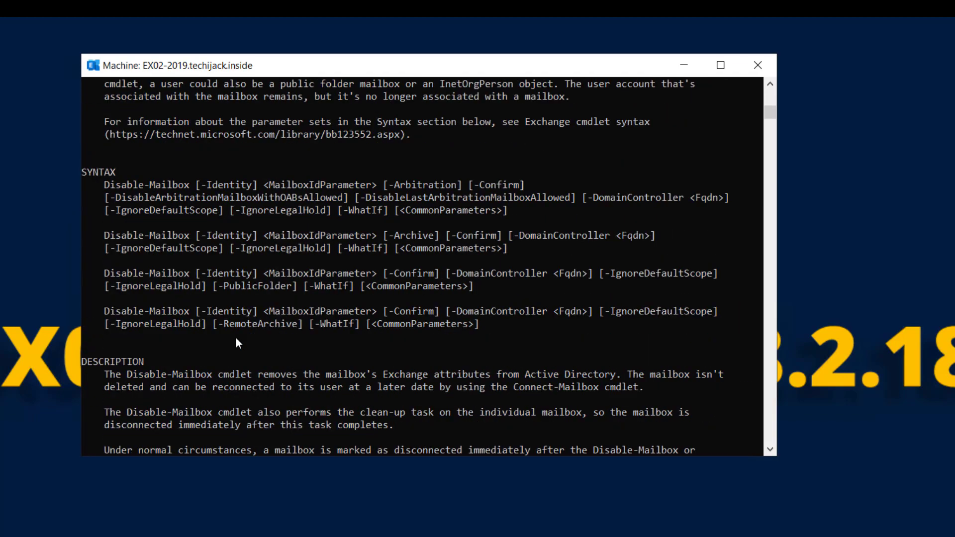
scroll(236, 343, up, 3)
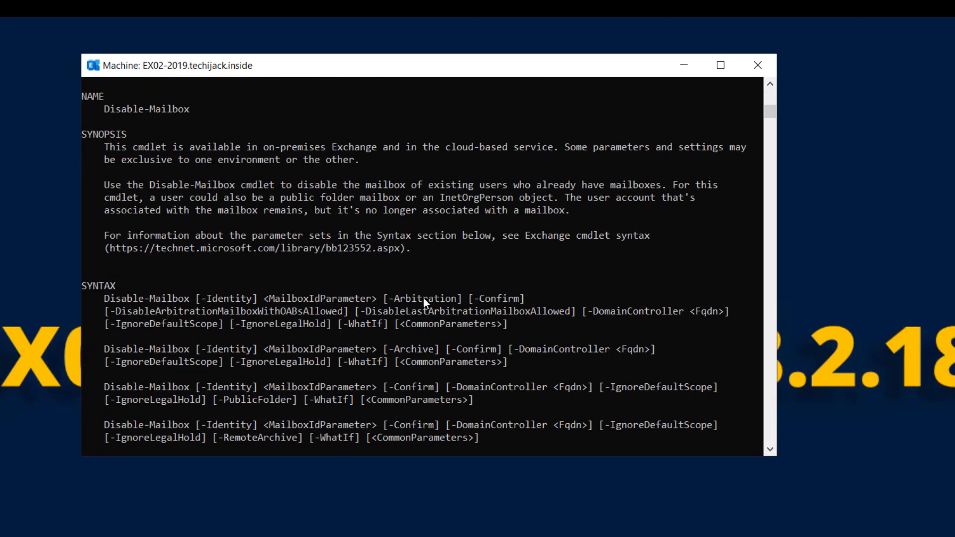
Note the DisableArbitrationMailboxWithOABsAllowed and DisableLastArbitrationMailboxAllowed parameters, then type Disable-Mailbox -Arbitration
drag(112, 312, 216, 312)
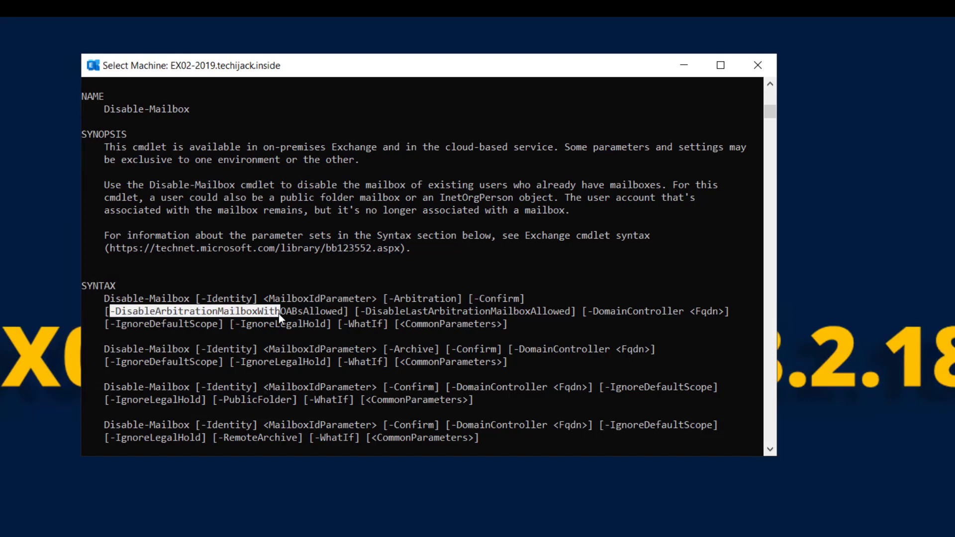
mouse_move(280, 315)
mouse_down()
mouse_move(303, 318)
mouse_move(292, 315)
mouse_up()
drag(363, 312, 378, 312)
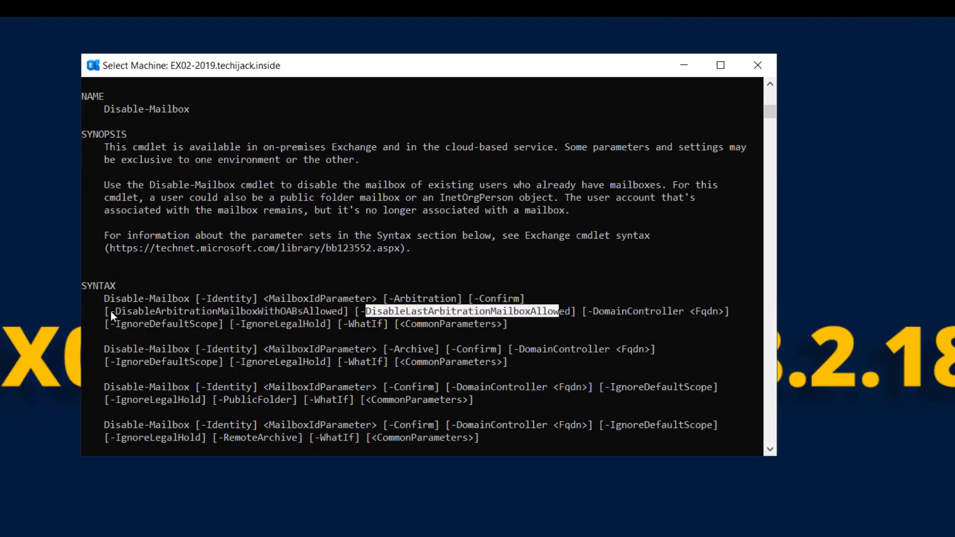
drag(110, 311, 263, 310)
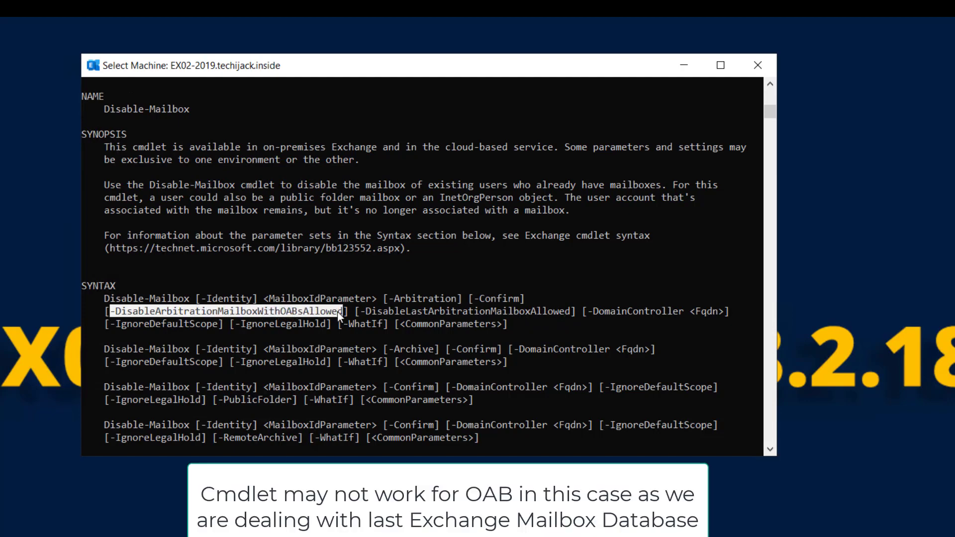
scroll(399, 361, down, 10)
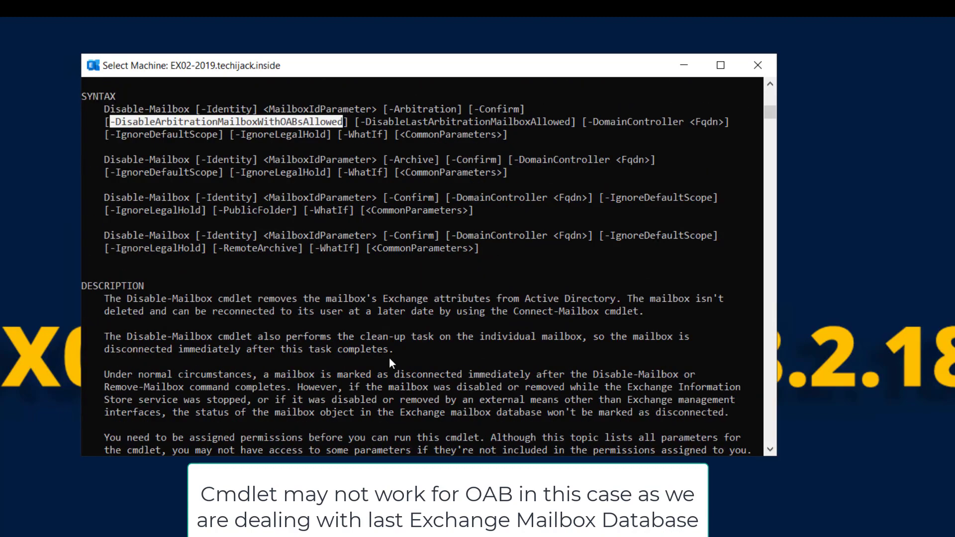
right_click(241, 449)
text(Disable-Mailbox -Arbitration)
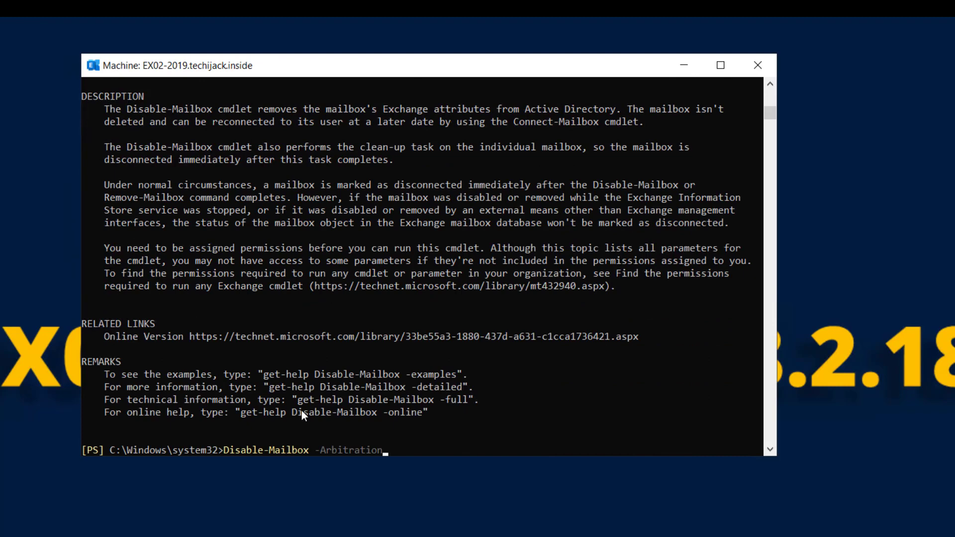
Disable the arbitration mailboxes with -DisableArbitrationMailboxWithOABsAllowed, answering Y and then A
key(Return)
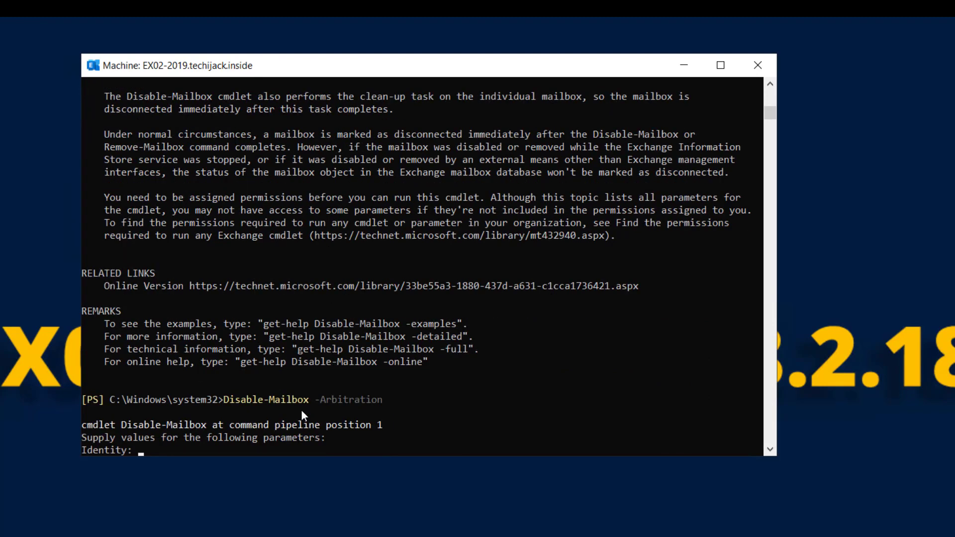
key(Return)
key(Return)
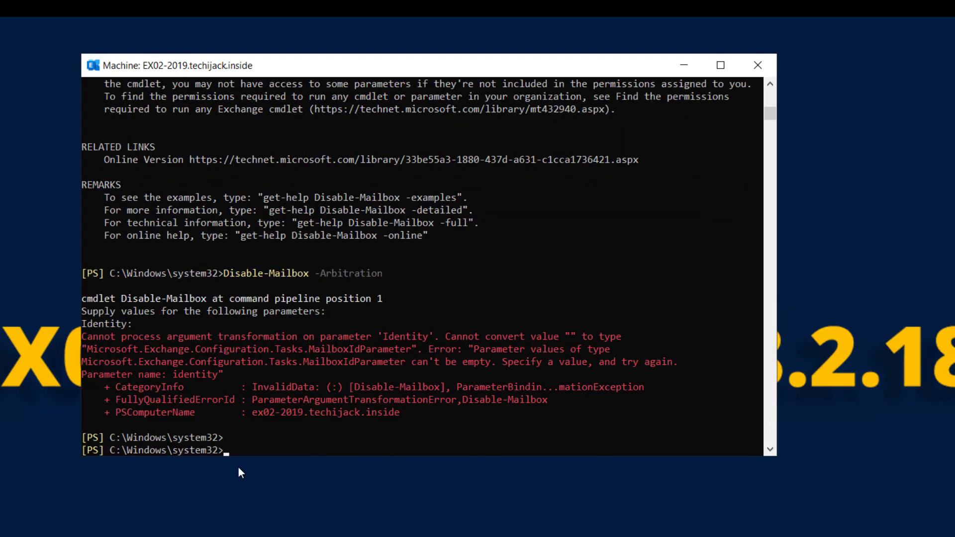
text(Get-Mailbox -Arbitration | Disable-Mailbox -Arbitration -DisableArbitrationMailboxWithOABsAllowed)
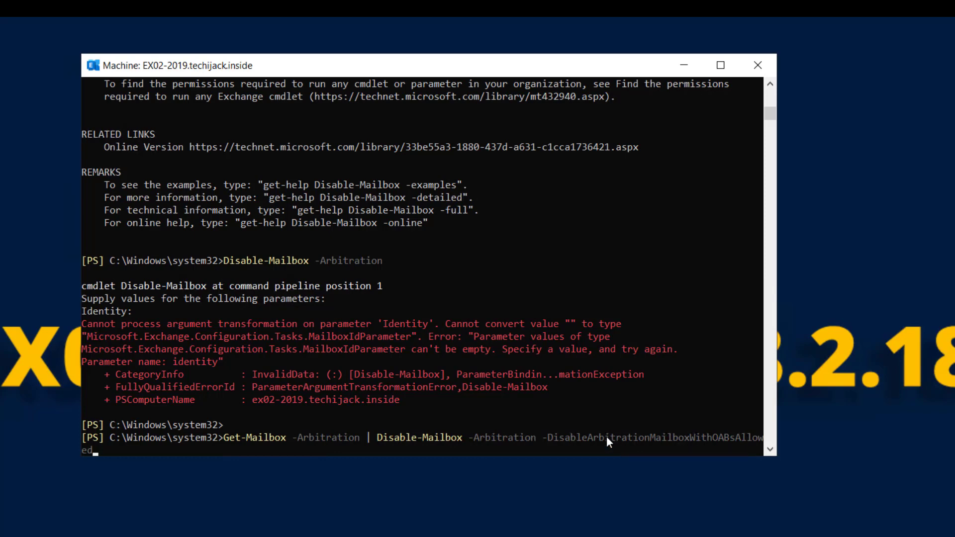
key(Return)
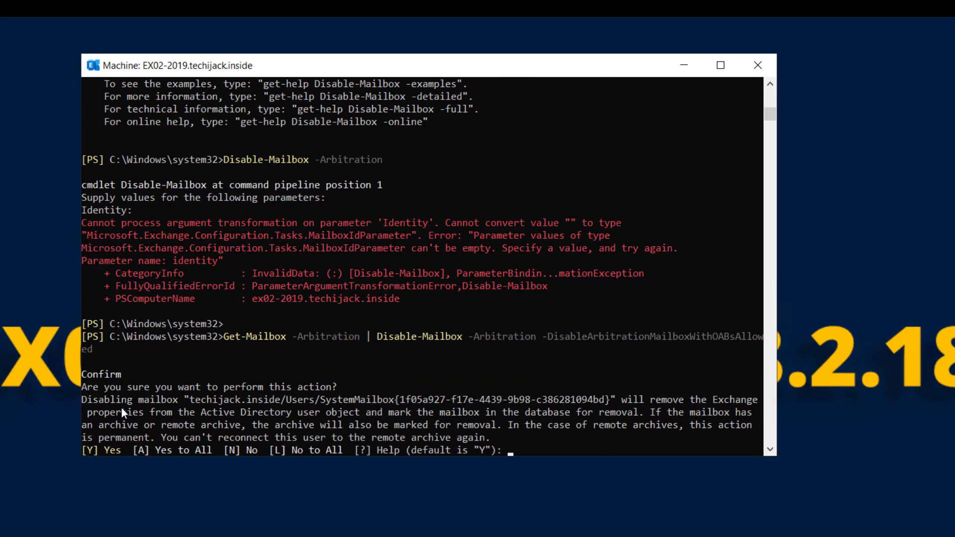
text(y)
key(Return)
click(522, 449)
text(y)
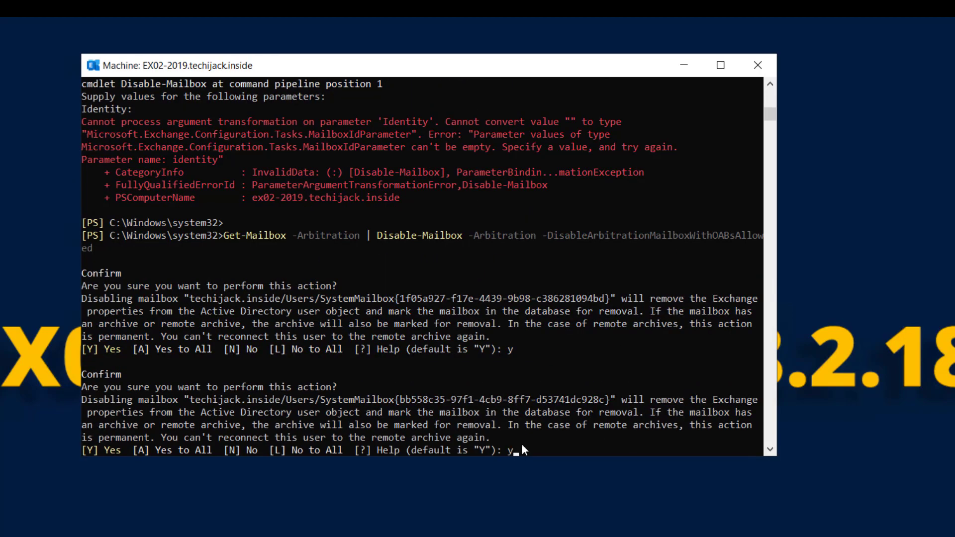
key(Return)
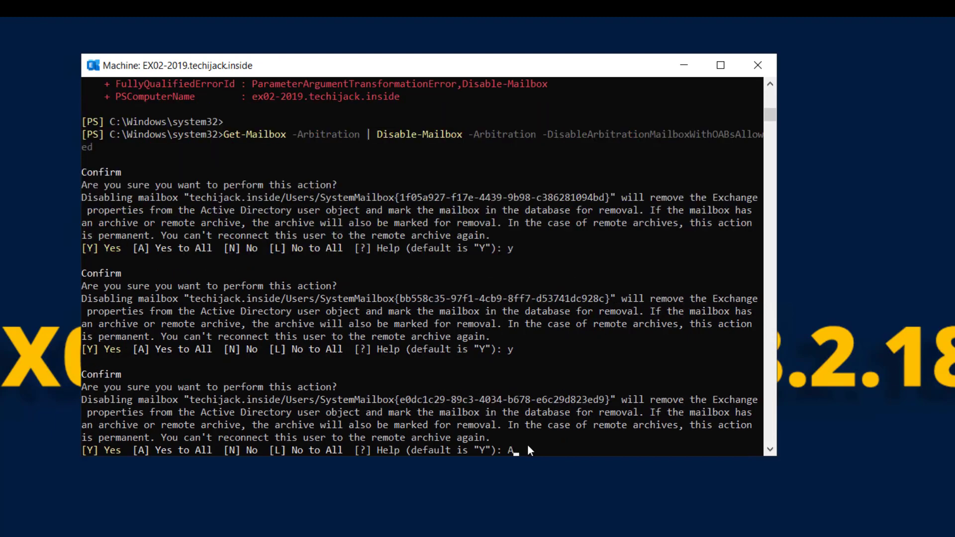
text(A)
key(Return)
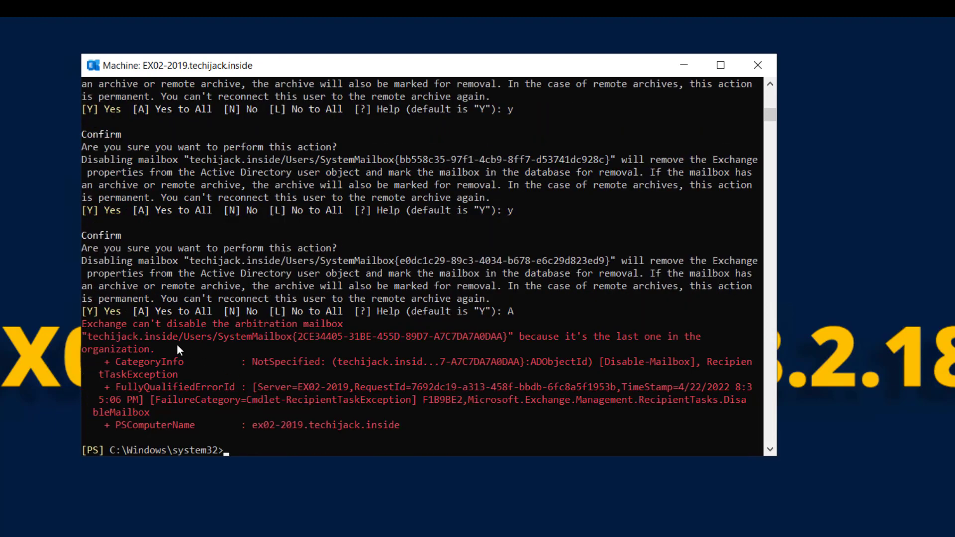
Disable the last arbitration mailbox using -DisableLastArbitrationMailboxAllowed and confirm with y
click(104, 330)
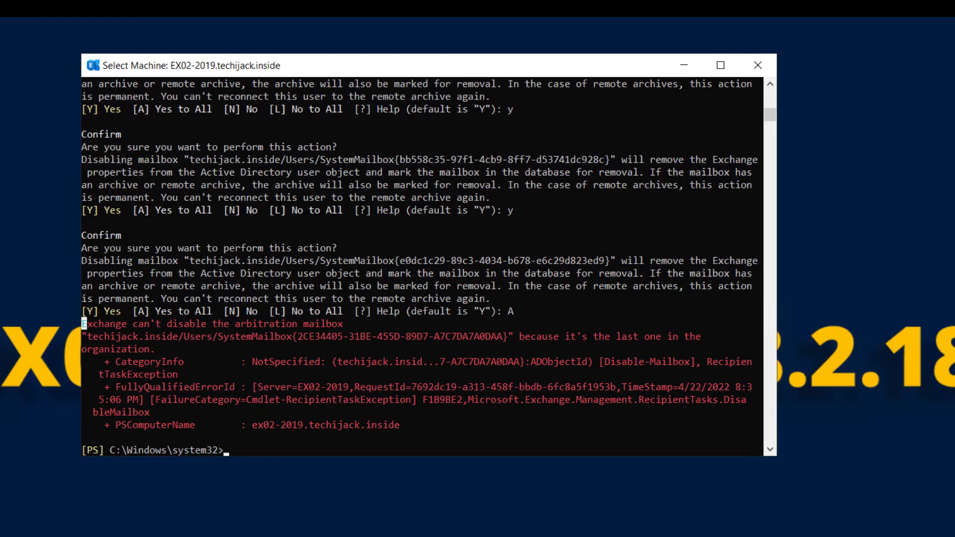
right_click(237, 449)
right_click(237, 448)
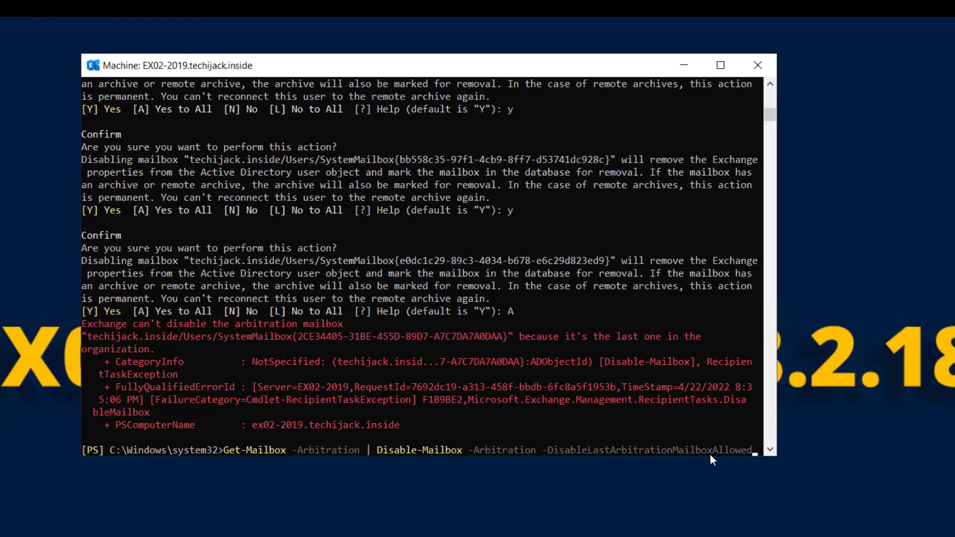
key(Return)
text(y)
key(Return)
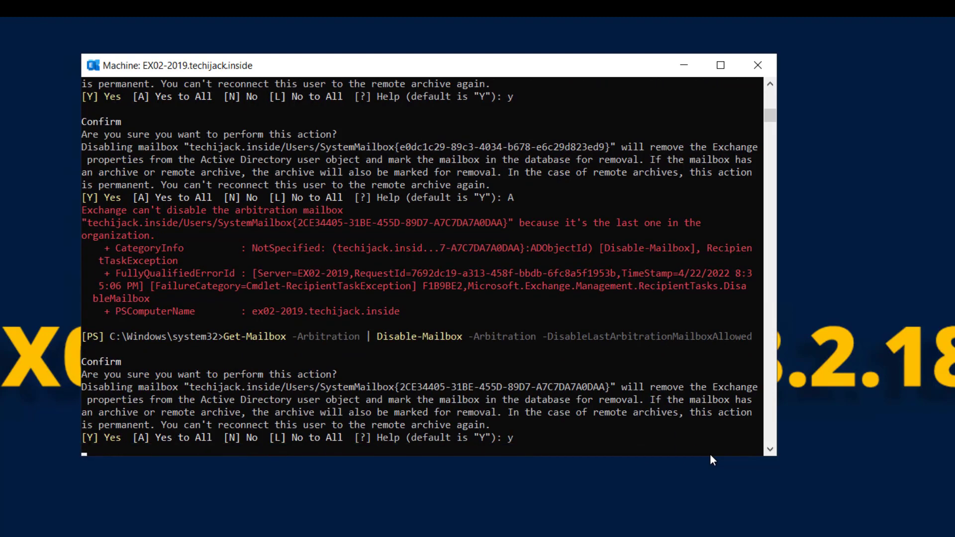
Clear the console and list the existing offline address books
text(cls)
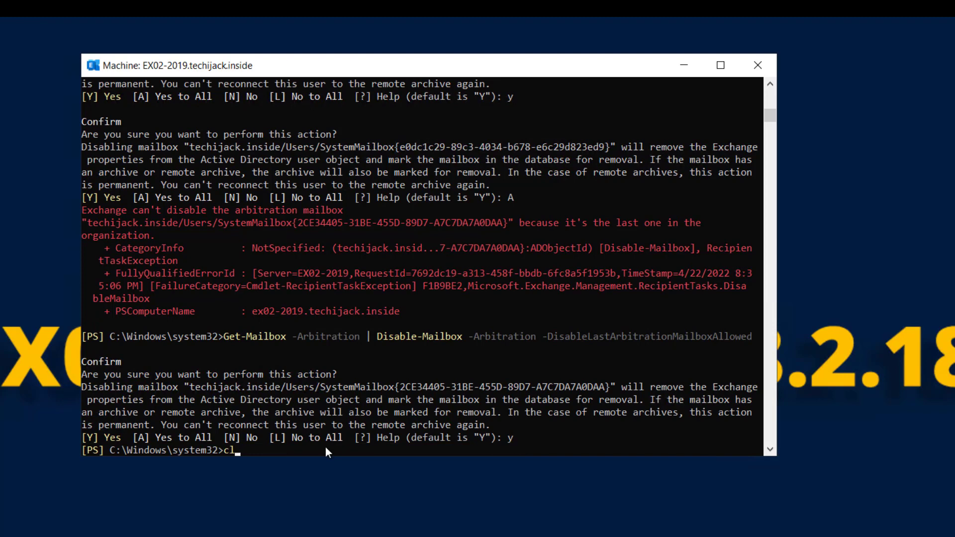
key(Return)
click(237, 95)
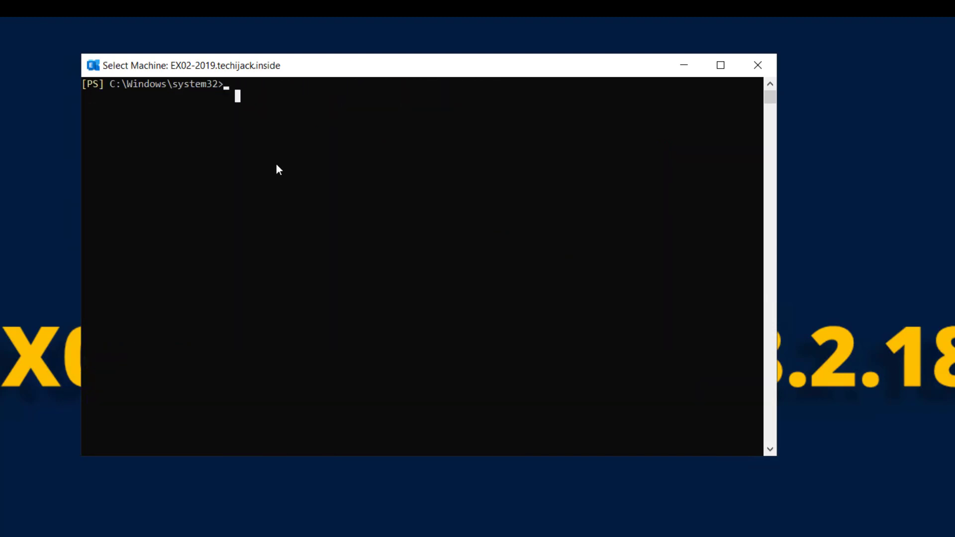
text(Get-OfflineAddressBook)
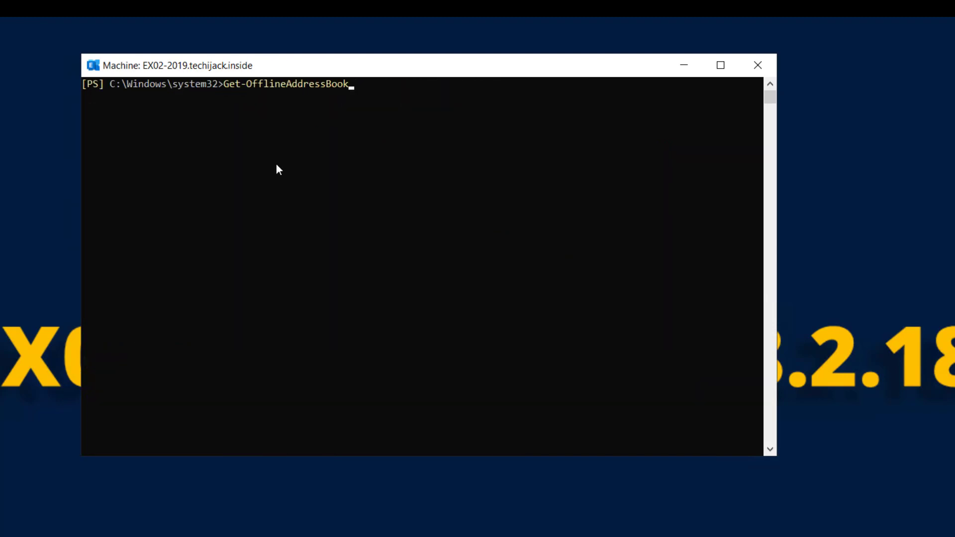
key(Return)
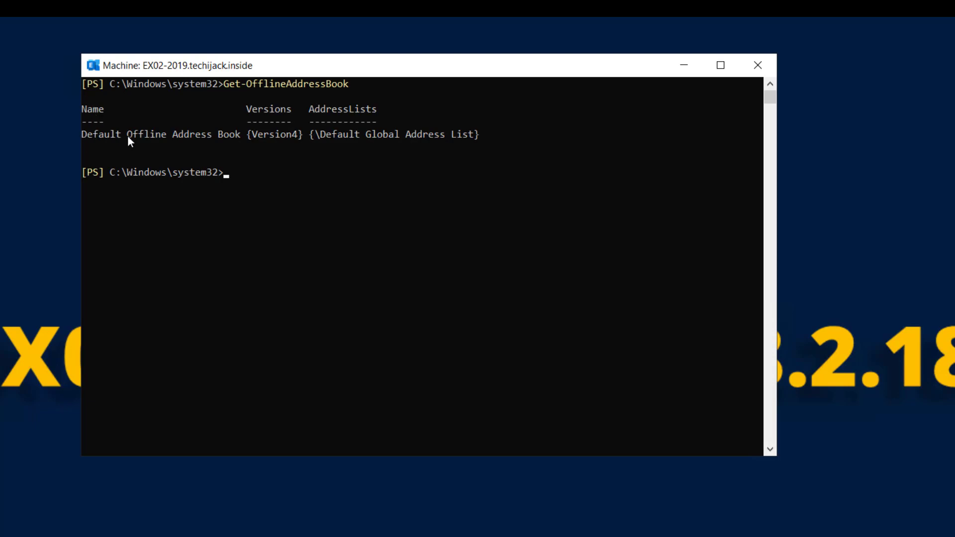
Remove the "Default Offline Address Book", answering y to both prompts
click(242, 136)
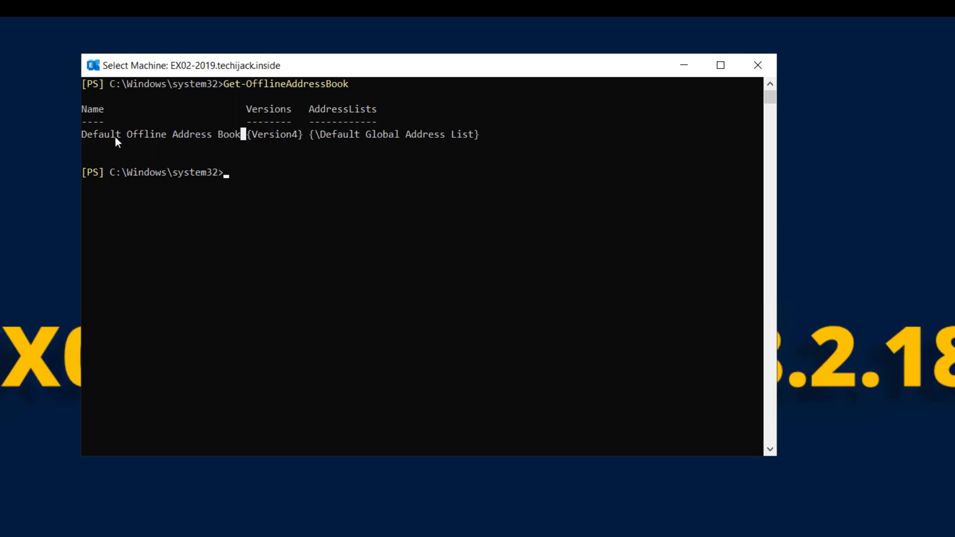
right_click(235, 172)
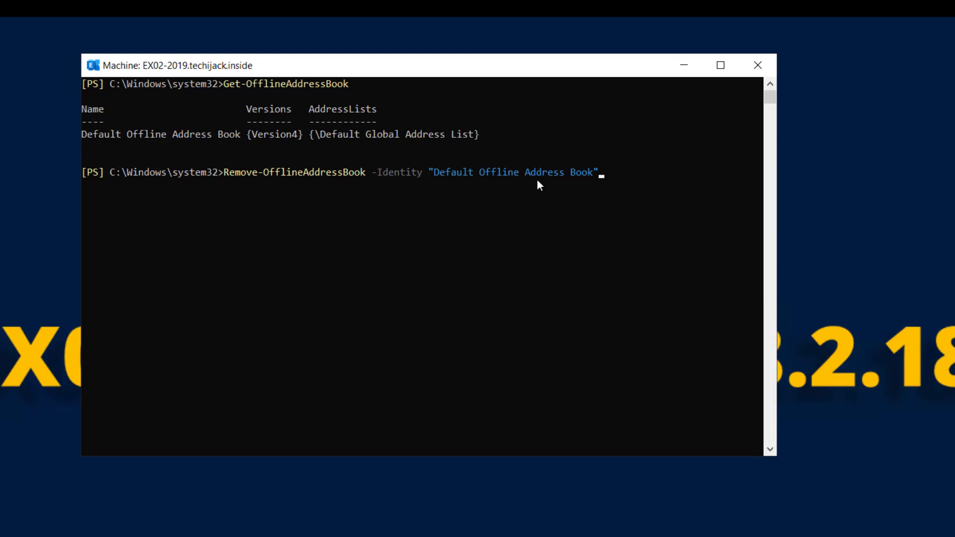
key(Return)
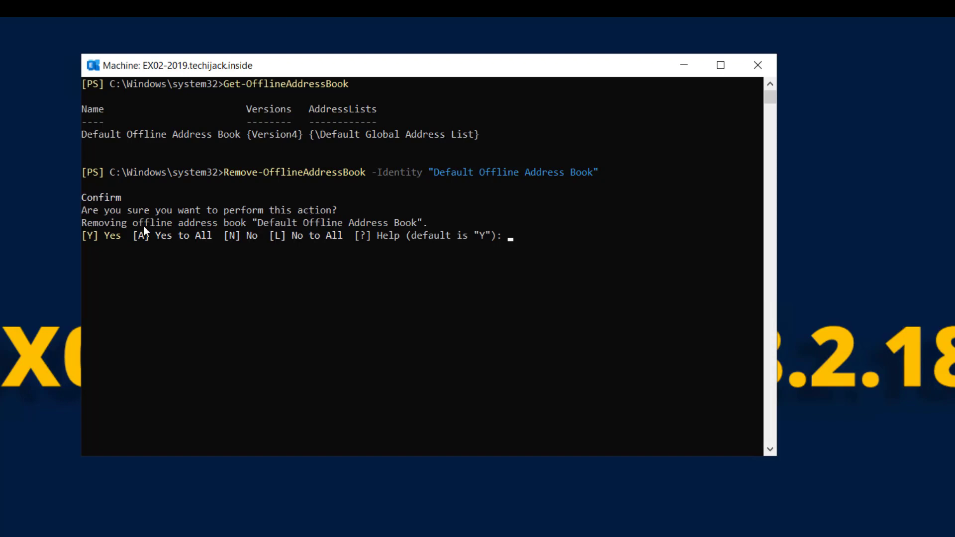
text(y)
key(Return)
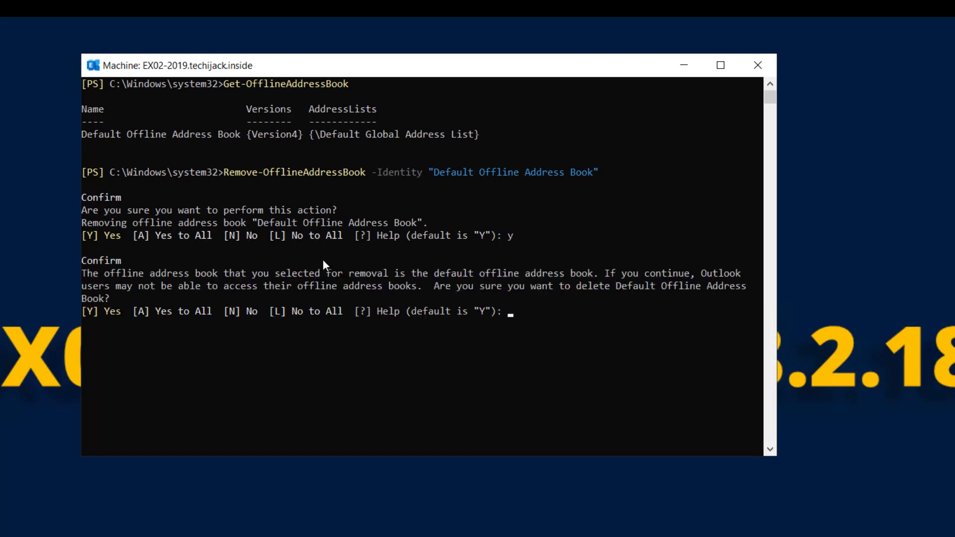
text(y)
key(Return)
Rerun Get-OfflineAddressBook to confirm it is gone, then paste the audit-log mailbox disable command
key(Up)
key(Up)
key(Return)
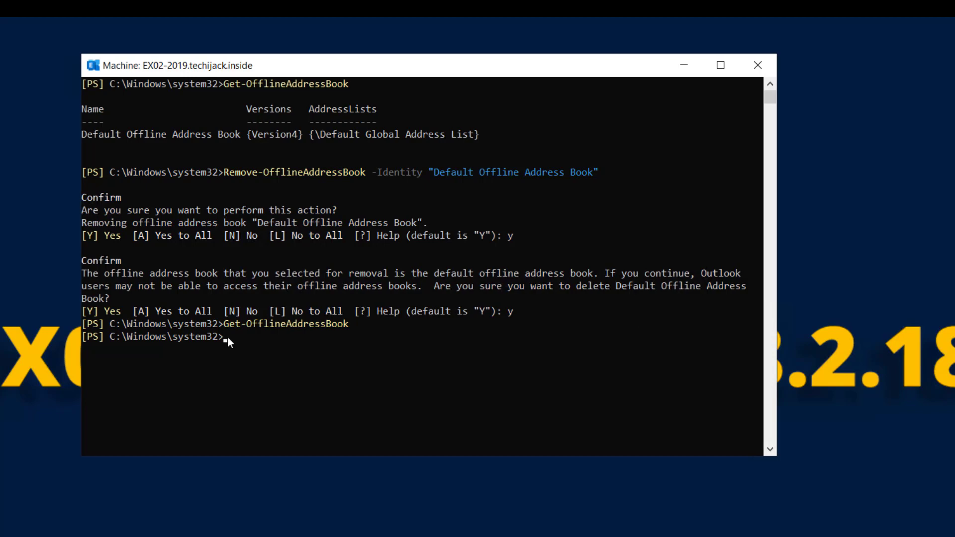
text(Get-Mailbox -Auditlog | Disable-Mailbox)
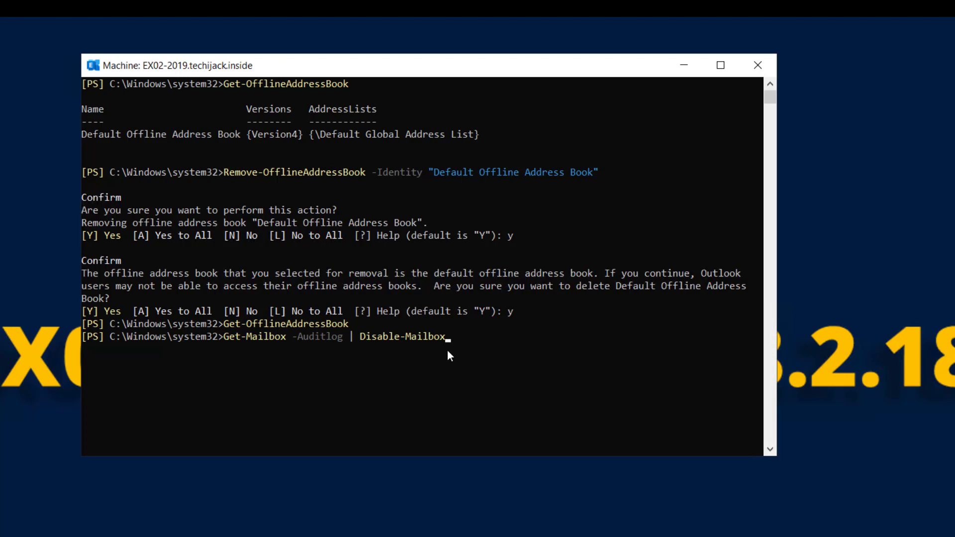
Disable the audit-log system mailbox, confirming with y
key(Return)
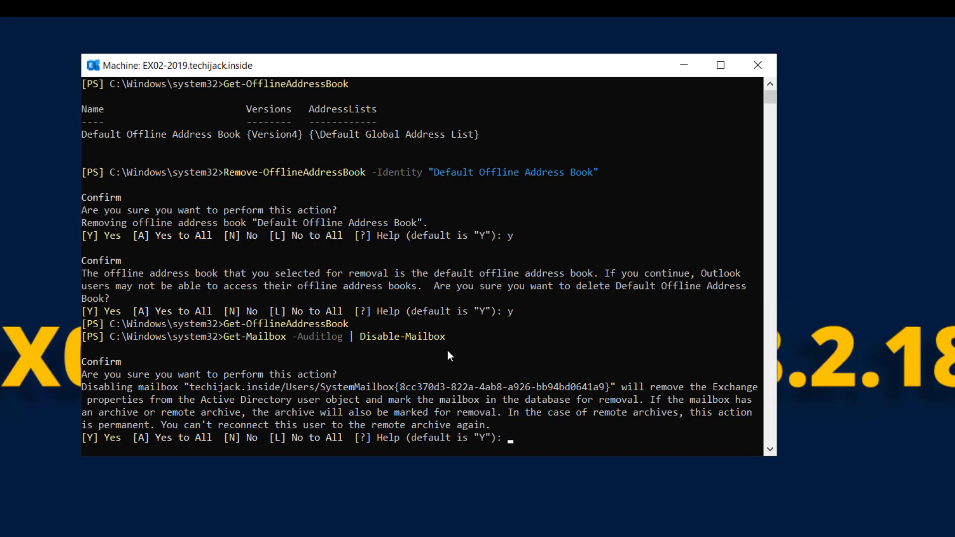
text(y)
key(Return)
scroll(278, 321, down, 1)
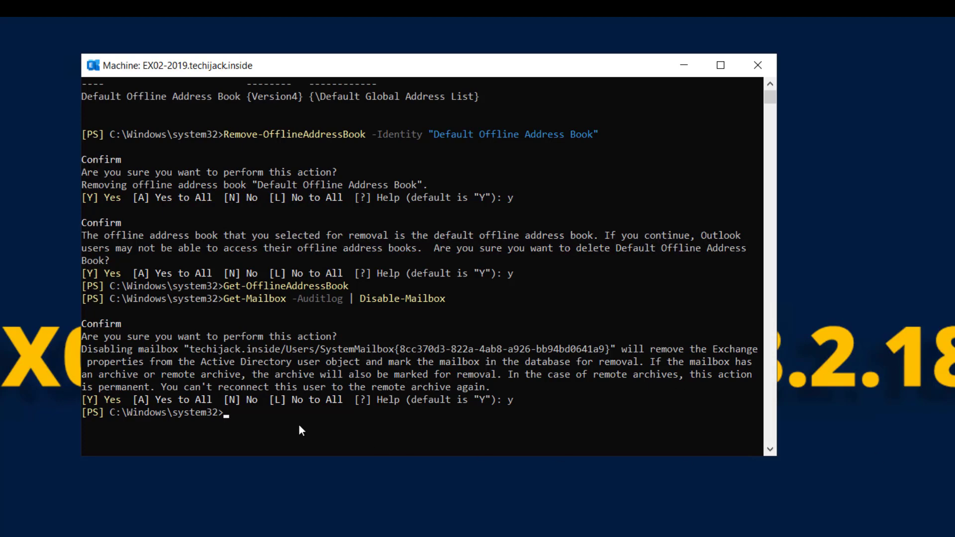
Disable monitoring mailboxes with Get-Mailbox -Monitoring | Disable-Mailbox -Confirm:$false, then clear the console
right_click(234, 412)
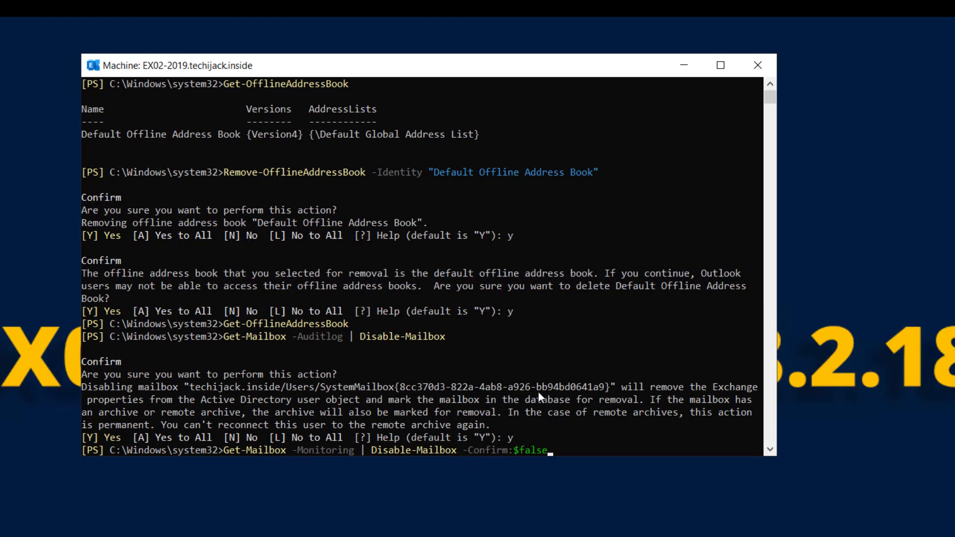
key(Return)
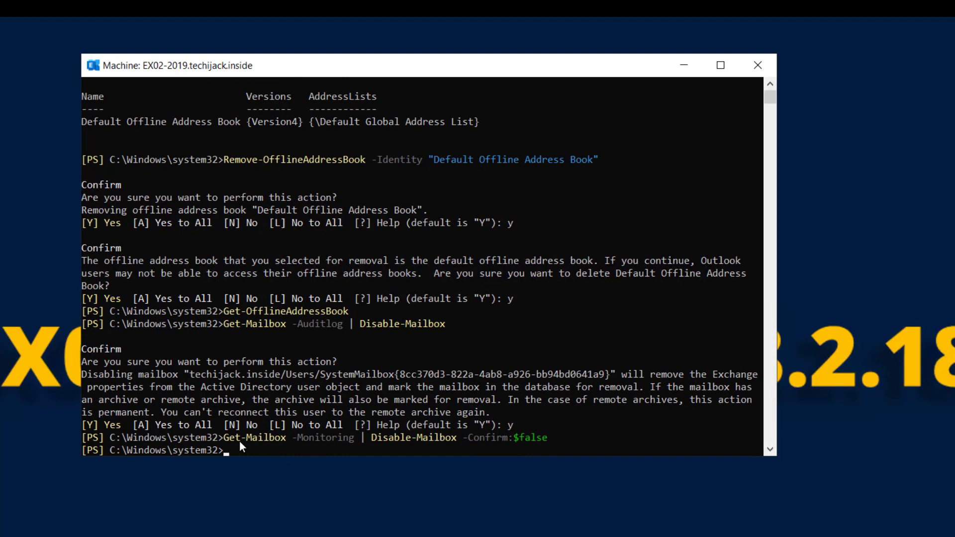
click(244, 451)
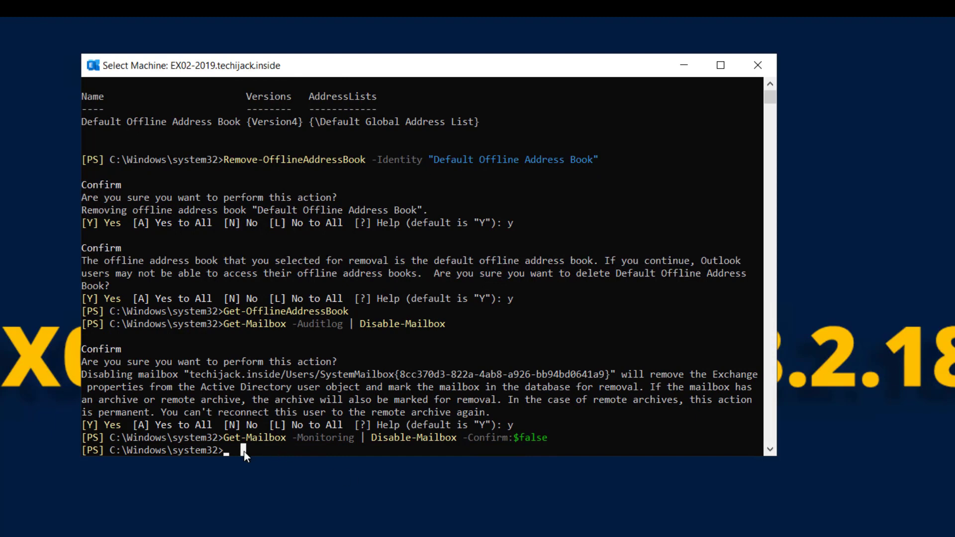
key(ctrl+l)
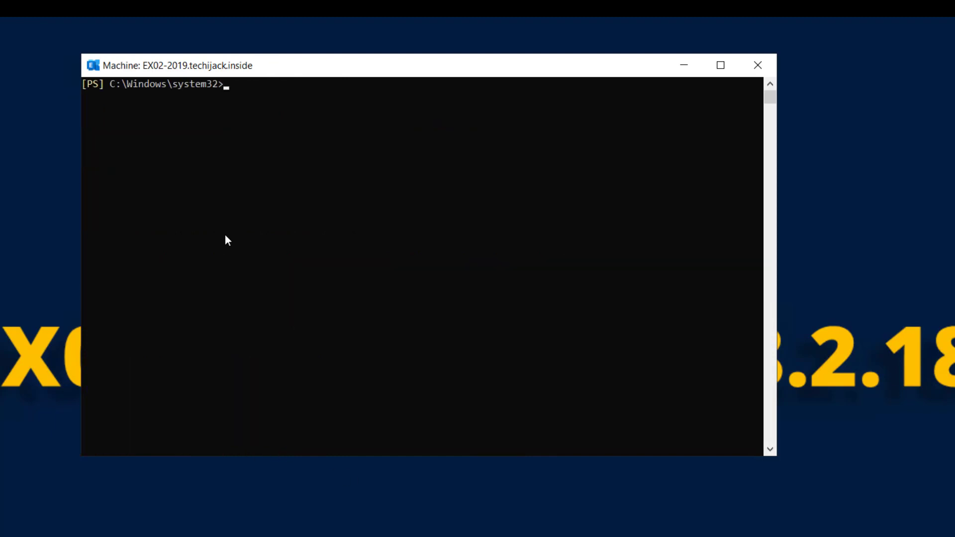
Check that Get-Mailbox, -PublicFolder and -Archive return no mailboxes
text(Get-Mailob)
key(BackSpace)
key(BackSpace)
text(box)
key(Return)
text(Get-Mailbox -Publicfolde)
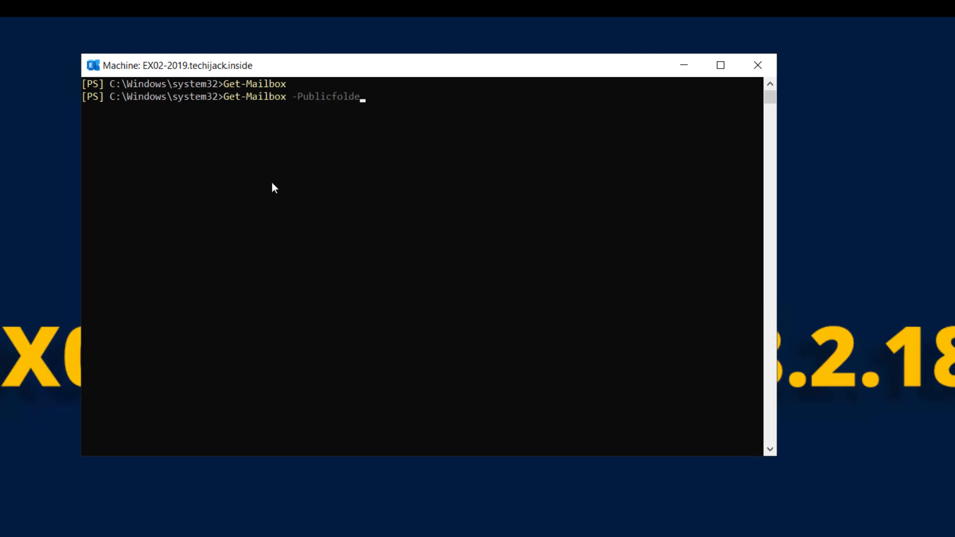
key(Tab)
key(Return)
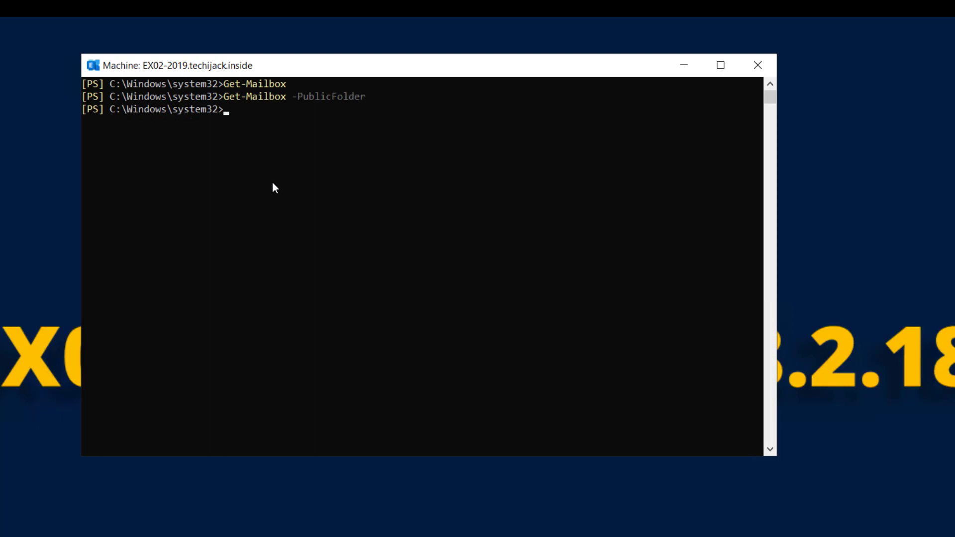
key(Up)
key(BackSpace)
key(BackSpace)
key(BackSpace)
key(BackSpace)
key(BackSpace)
key(BackSpace)
key(BackSpace)
key(BackSpace)
key(BackSpace)
key(BackSpace)
key(BackSpace)
key(BackSpace)
text(Archive)
key(Return)
Check that Get-Mailbox -AuditLog, -Arbitration and -Monitoring return no mailboxes
key(Up)
key(BackSpace)
key(BackSpace)
key(BackSpace)
key(BackSpace)
key(BackSpace)
key(BackSpace)
key(BackSpace)
text(Au)
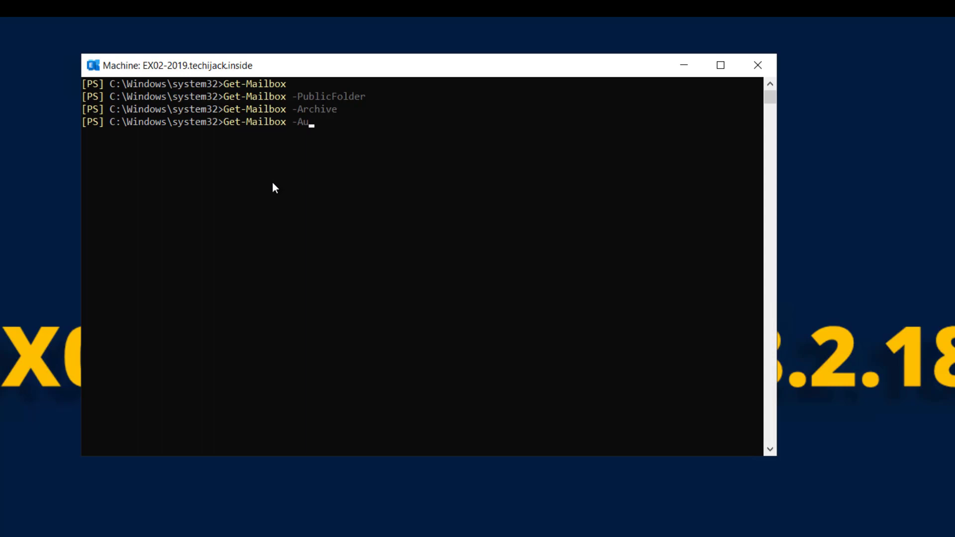
key(Tab)
key(Return)
key(Up)
key(BackSpace)
key(BackSpace)
key(BackSpace)
key(BackSpace)
key(BackSpace)
key(BackSpace)
key(BackSpace)
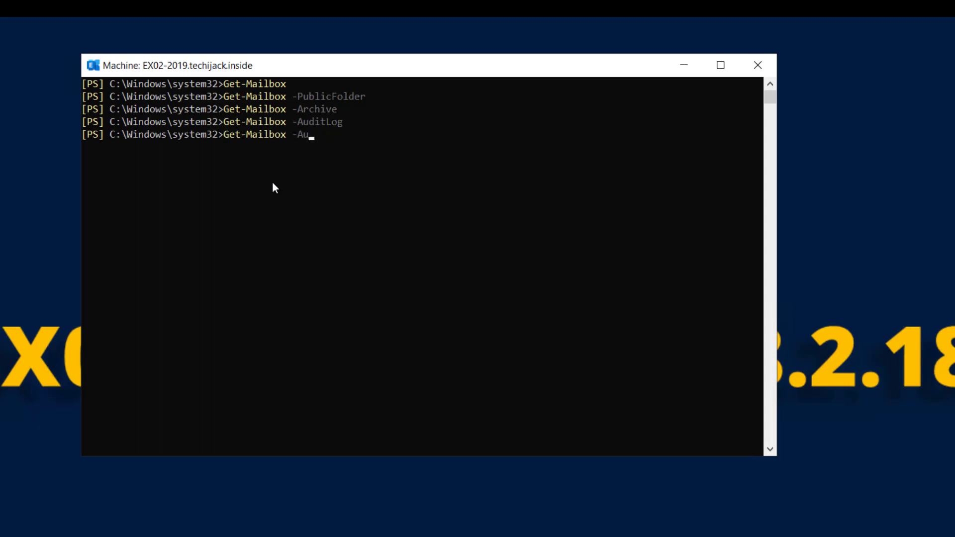
text(rb)
key(Tab)
key(Return)
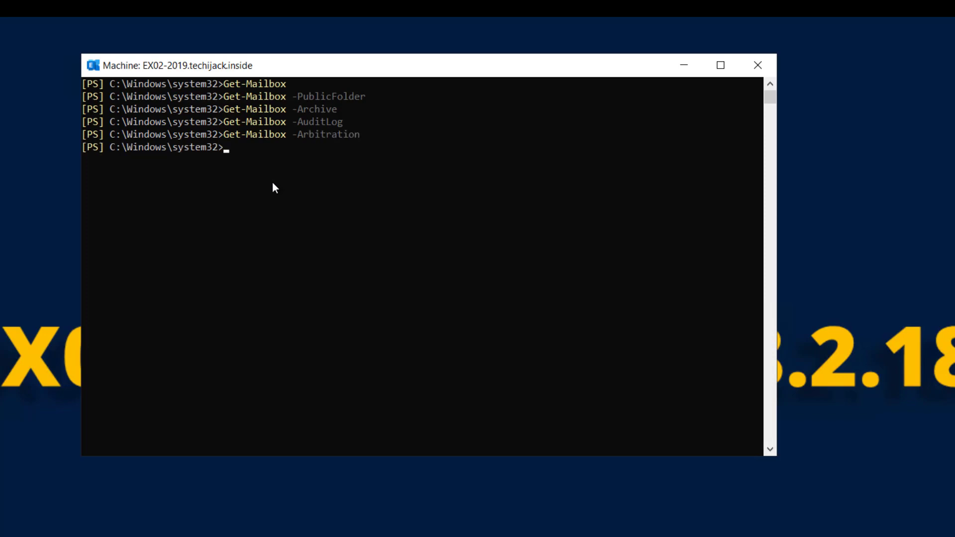
key(Up)
key(BackSpace)
key(BackSpace)
key(BackSpace)
key(BackSpace)
key(BackSpace)
key(BackSpace)
key(BackSpace)
key(BackSpace)
key(BackSpace)
key(BackSpace)
key(BackSpace)
text(Monitoring)
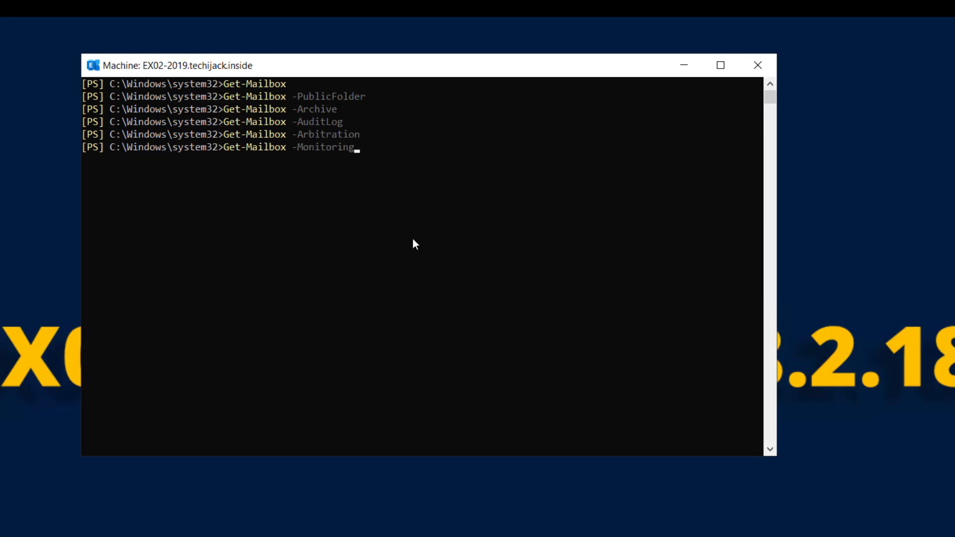
key(Return)
Run Get-OfflineAddressBook, after fixing the misspelled Get-OfficeAddressBook, to confirm none remain
text(Get-OfficeAddressBook)
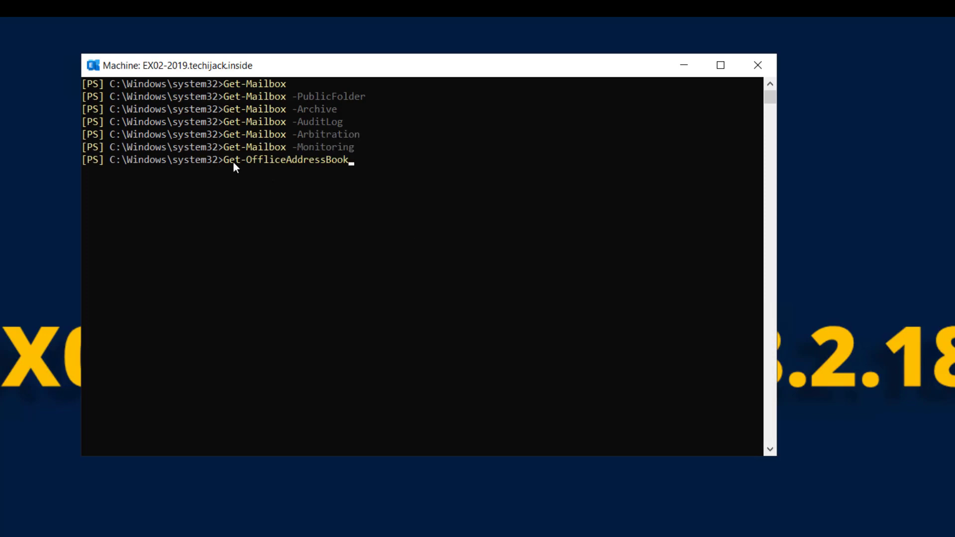
key(Return)
click(267, 428)
key(Up)
key(Left)
key(Left)
key(Left)
key(Left)
key(Left)
key(Left)
key(Left)
key(Left)
key(Left)
key(Left)
key(Left)
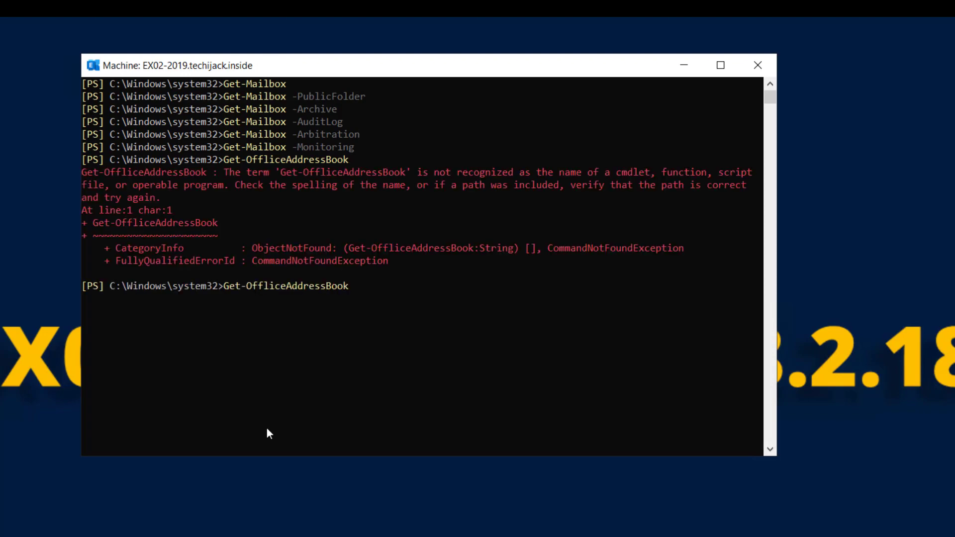
key(BackSpace)
key(BackSpace)
key(BackSpace)
text(line)
key(Return)
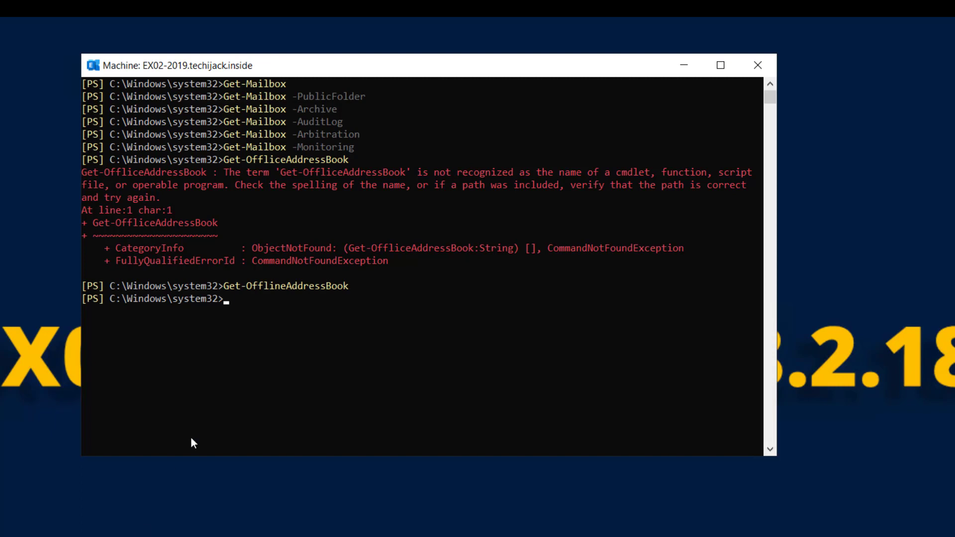
Remove mailbox database DB01-2019 with Remove-MailboxDatabase, confirm with y, and close the shell
right_click(228, 299)
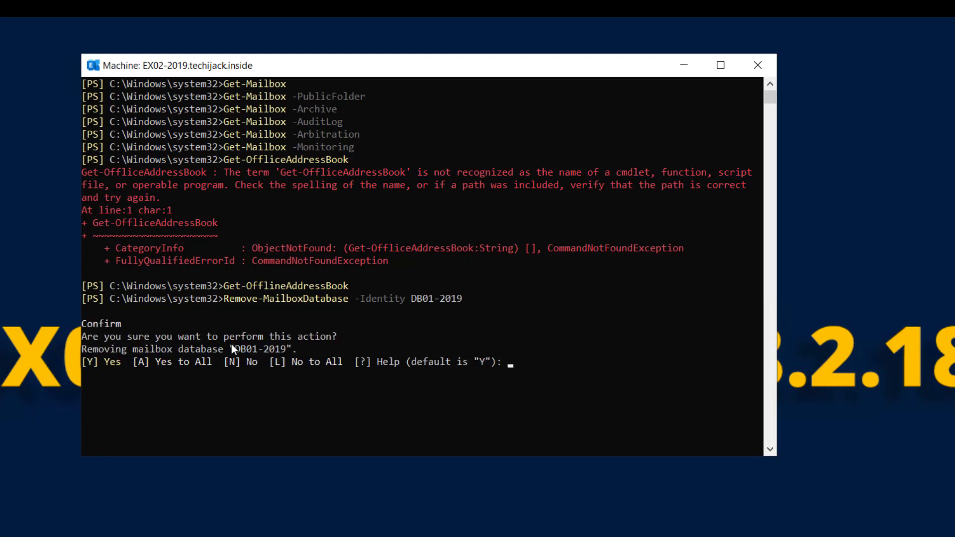
text(y)
key(Return)
click(135, 374)
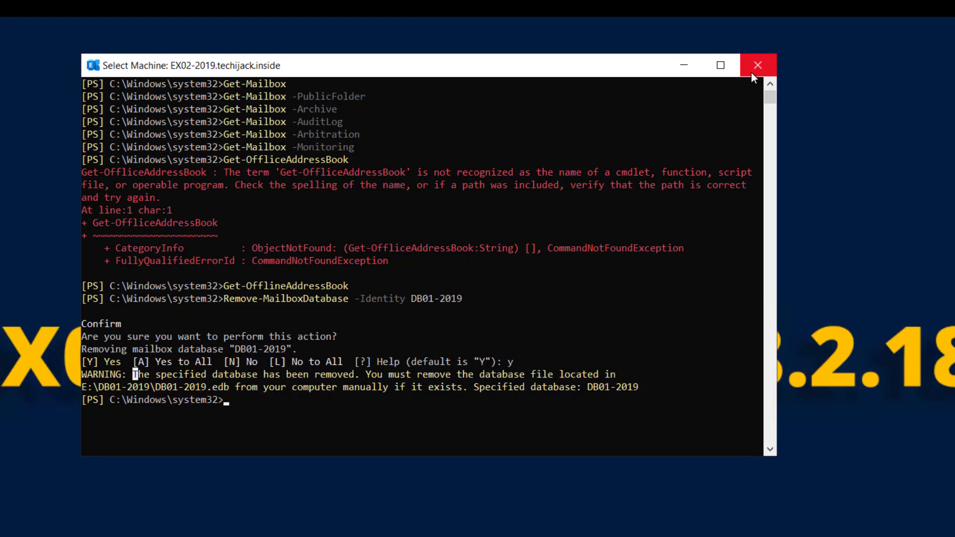
click(755, 69)
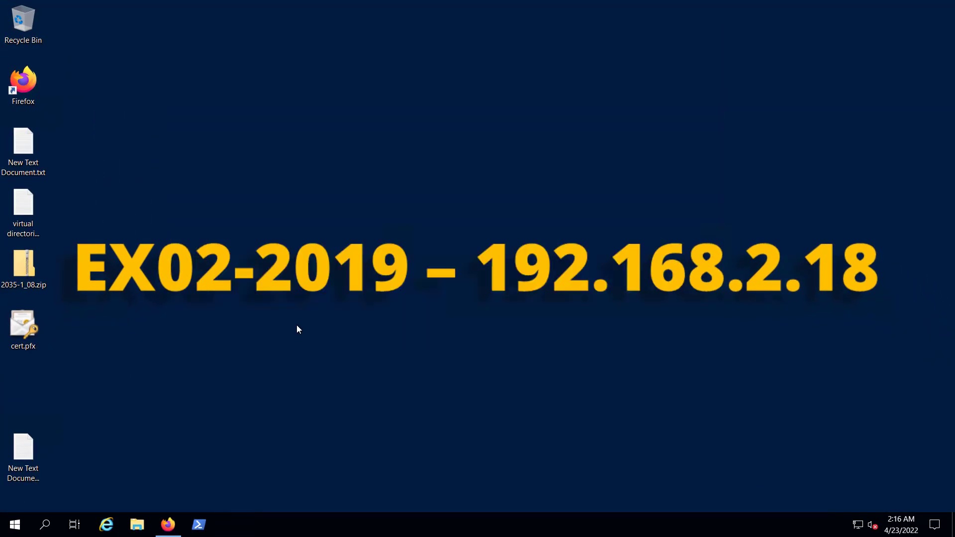
Uninstall Microsoft Exchange Server 2019 Cumulative Update 9 from appwiz.cpl through the readiness checks
key(super+r)
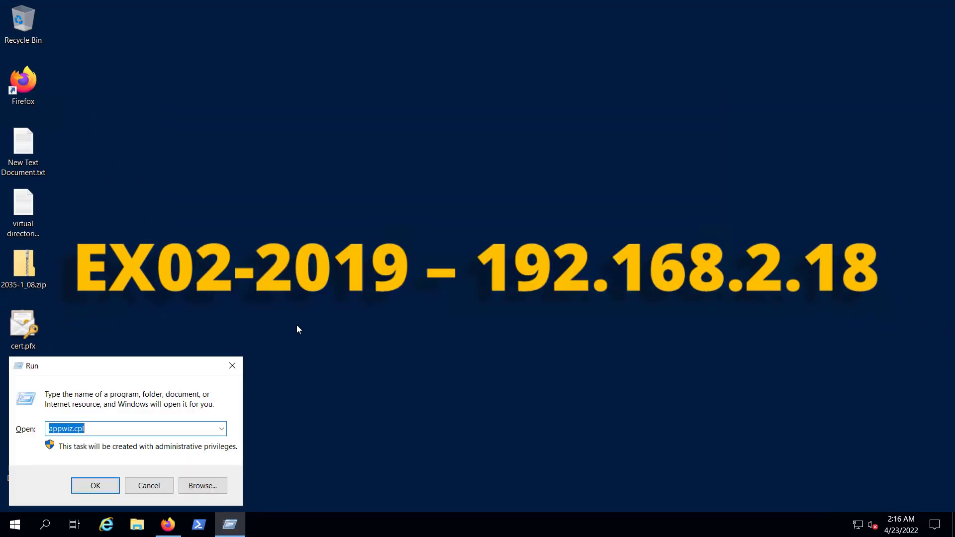
key(Return)
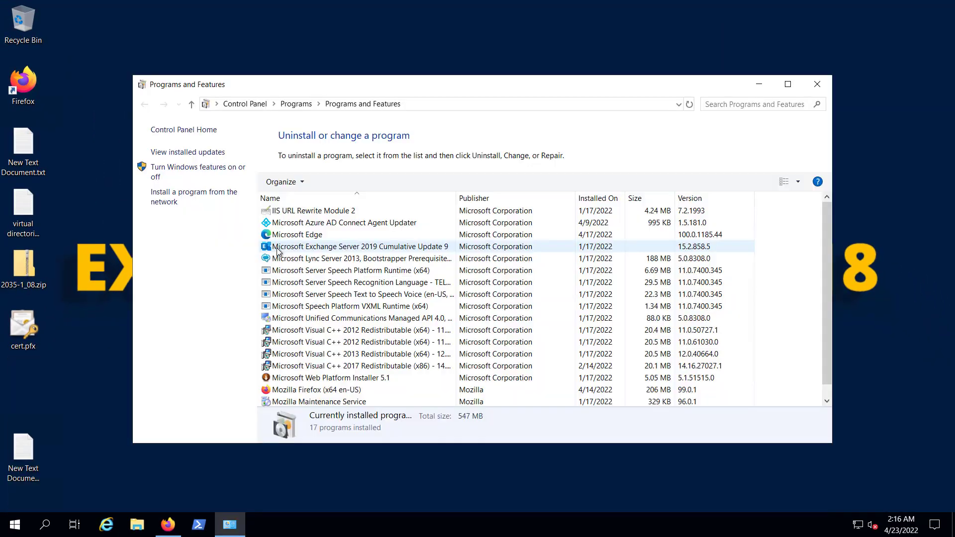
click(347, 251)
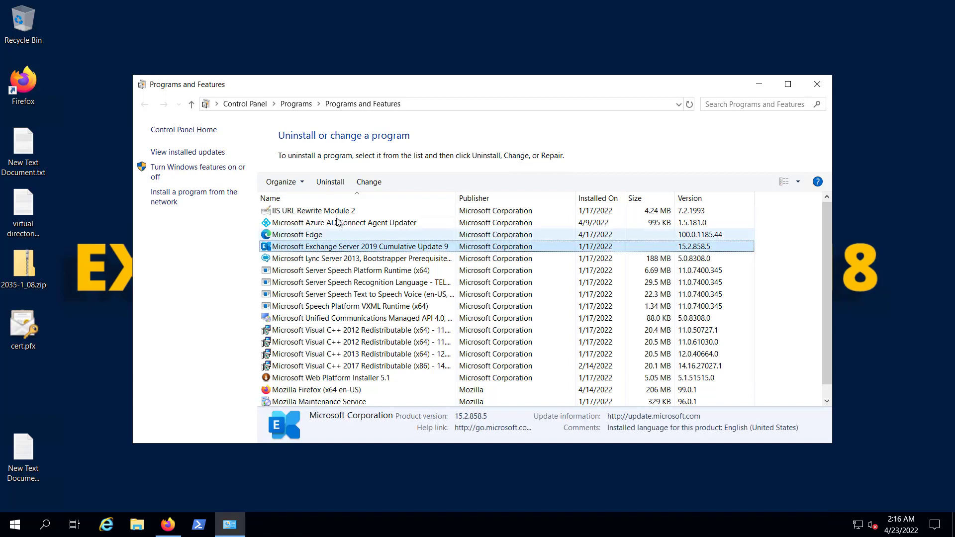
click(328, 185)
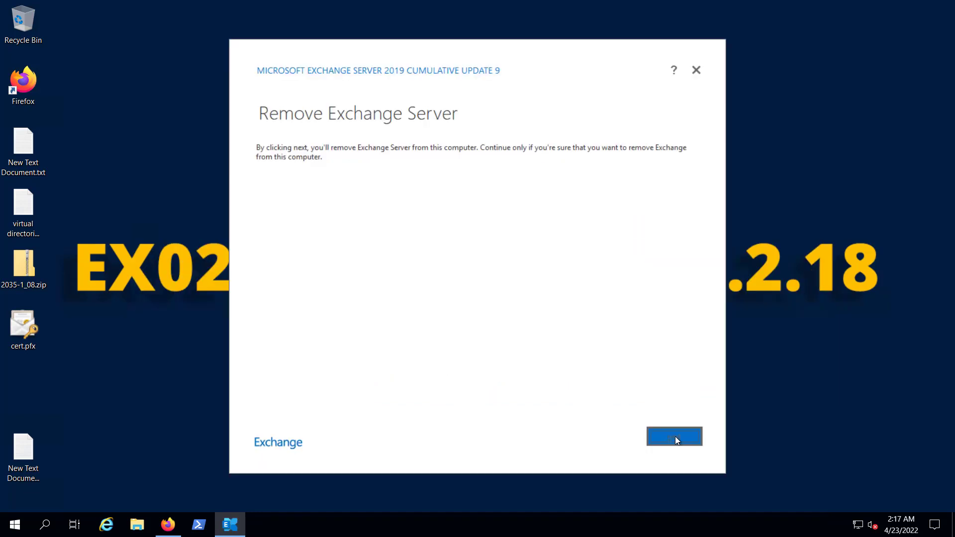
click(676, 437)
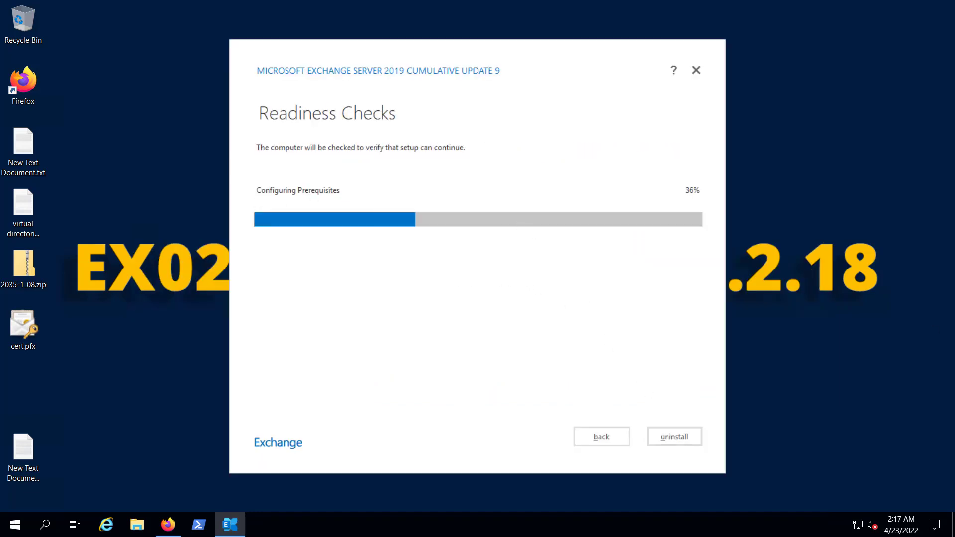
click(667, 439)
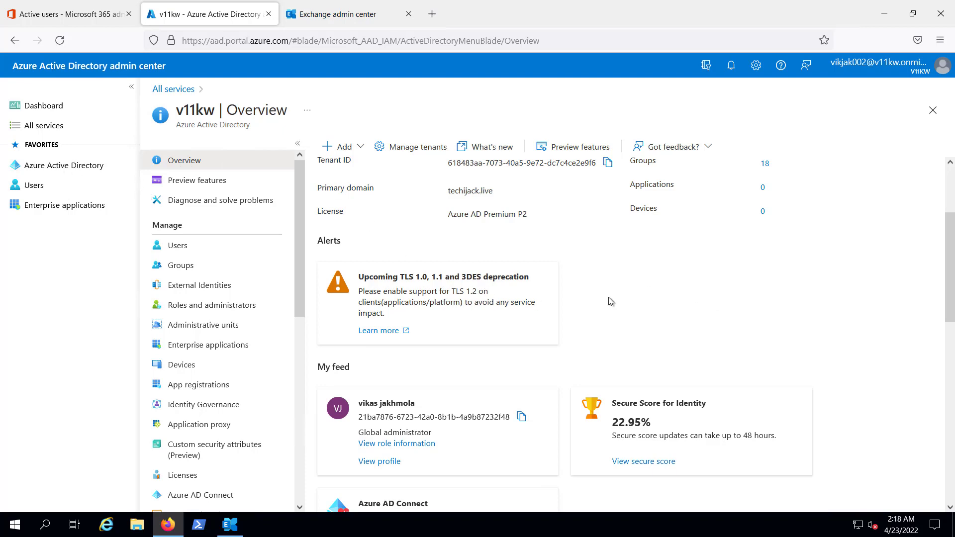
Check the Azure AD Connect card on the Overview page, showing Not enabled and sync never run
scroll(571, 324, down, 5)
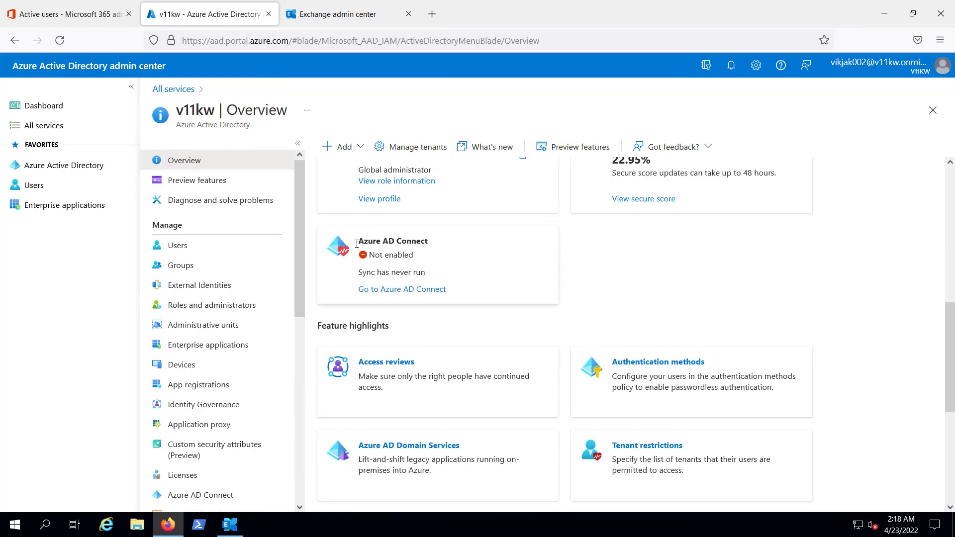
drag(358, 242, 412, 255)
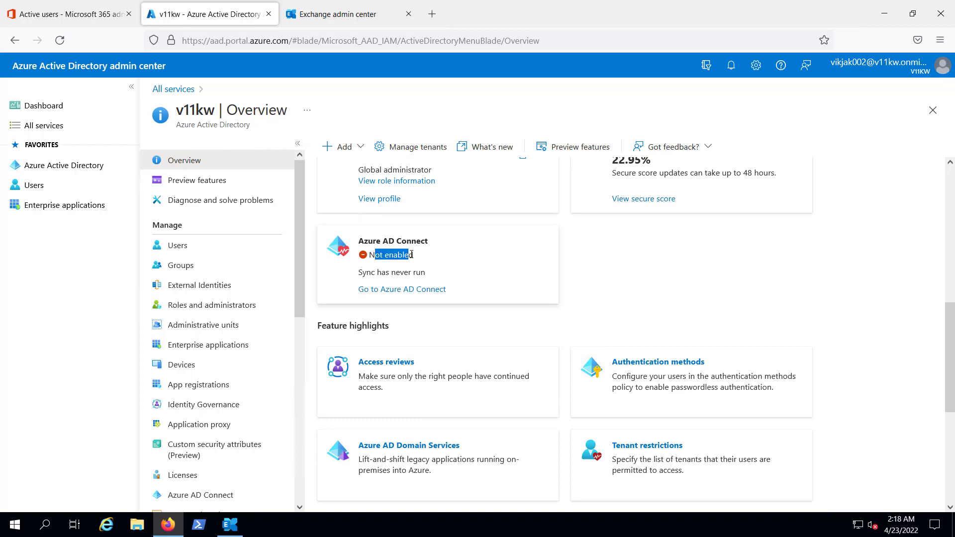
click(362, 274)
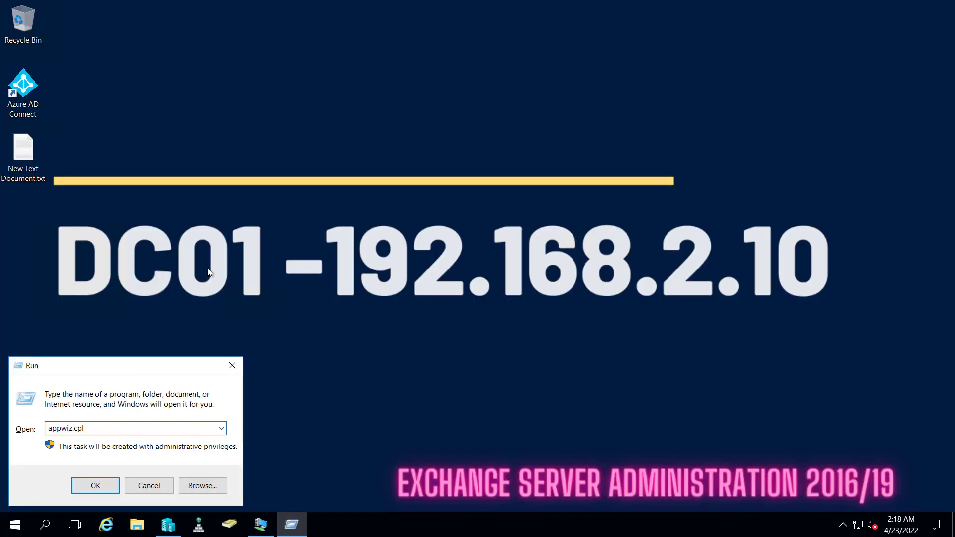
Uninstall Microsoft Azure AD Connect with all its components from Programs and Features, then exit the wizard
click(94, 491)
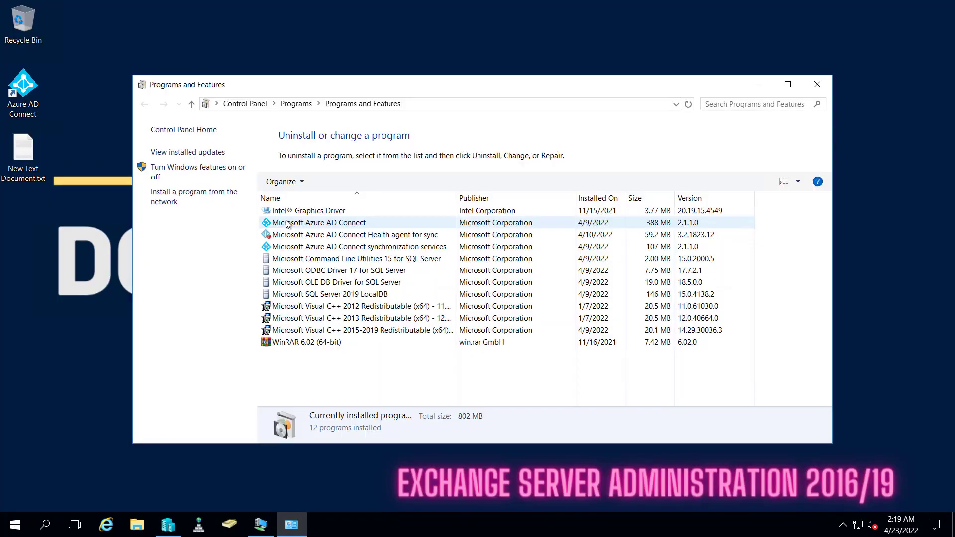
click(293, 228)
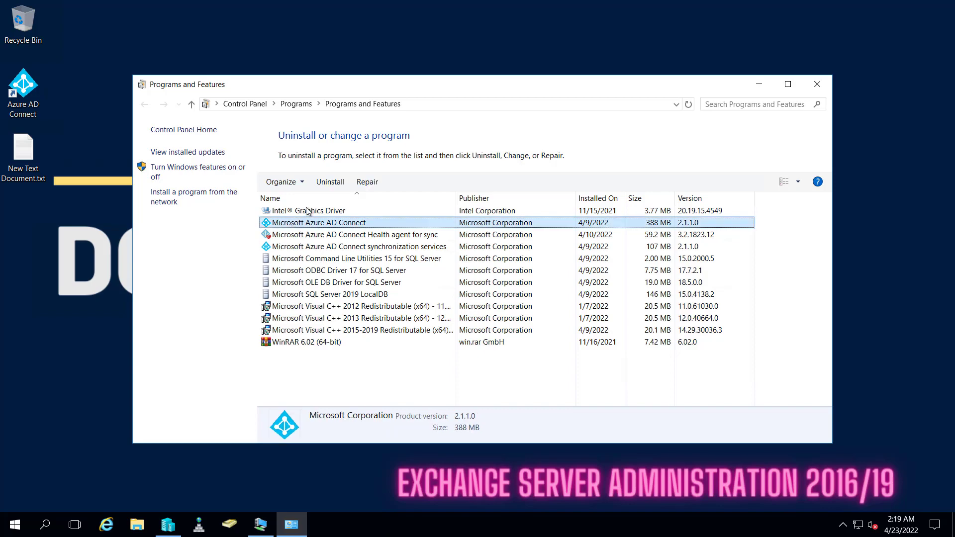
click(330, 181)
click(538, 261)
click(391, 395)
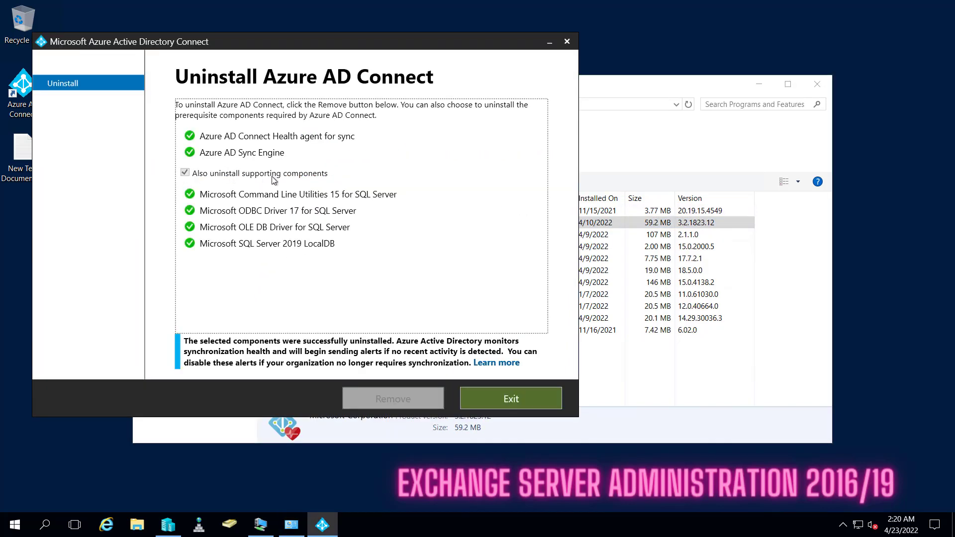
click(511, 398)
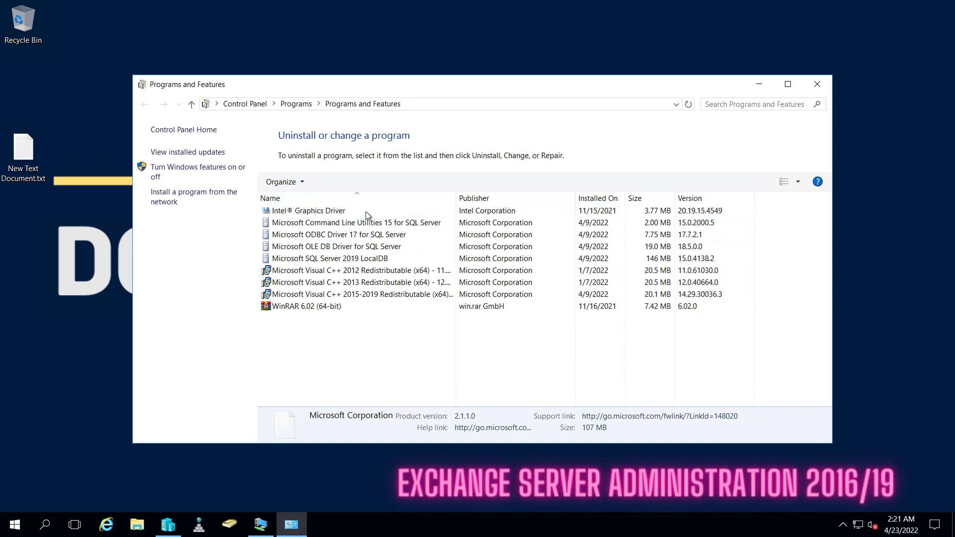
Close Programs and Features and move to the Exchange admin center's Manage mailboxes list of 20 items
click(817, 84)
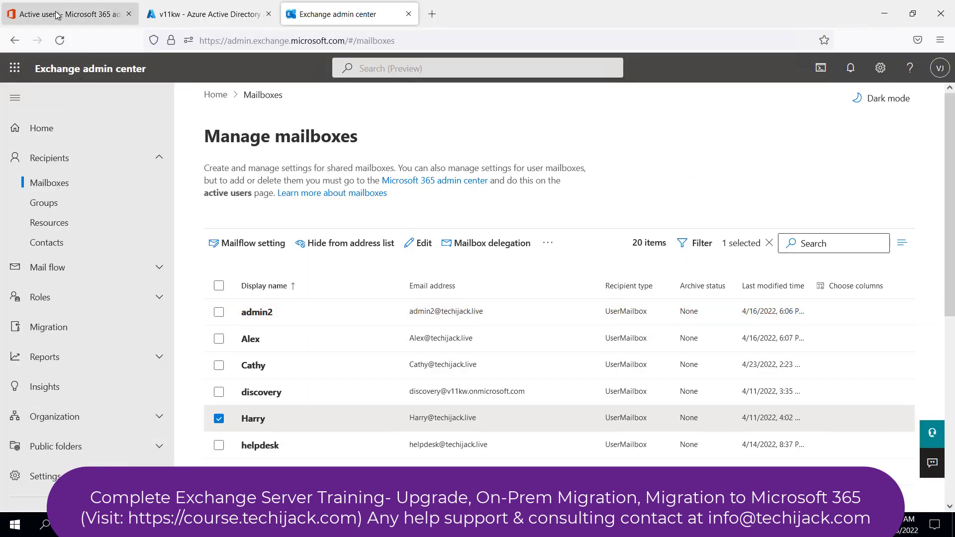
click(69, 14)
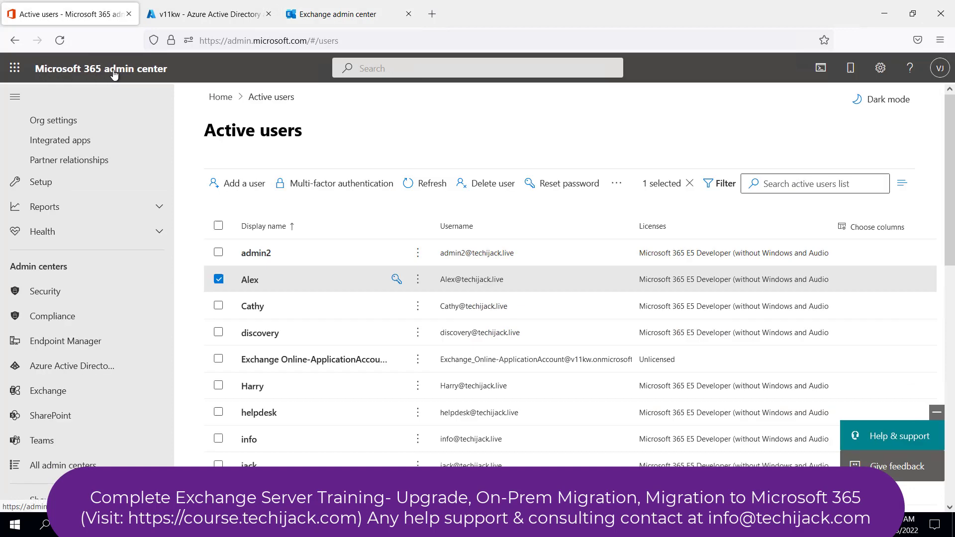
scroll(455, 298, down, 5)
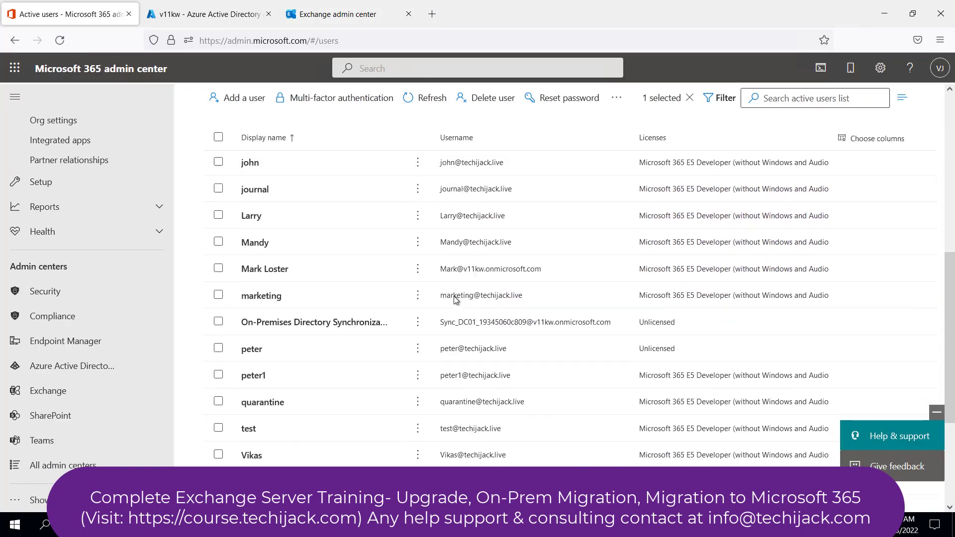
scroll(425, 319, up, 5)
click(329, 15)
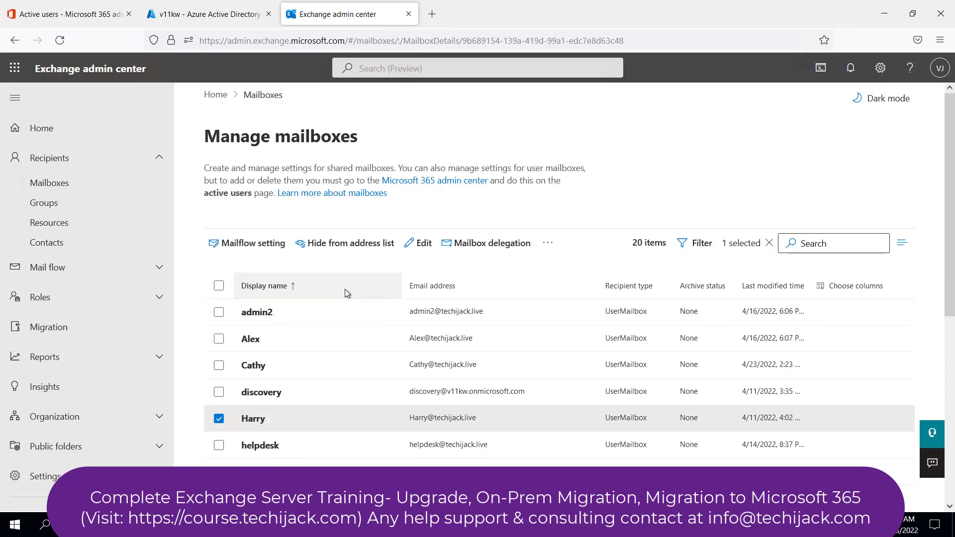
Save the mailbox's organization information with the Company field left unchanged
click(678, 218)
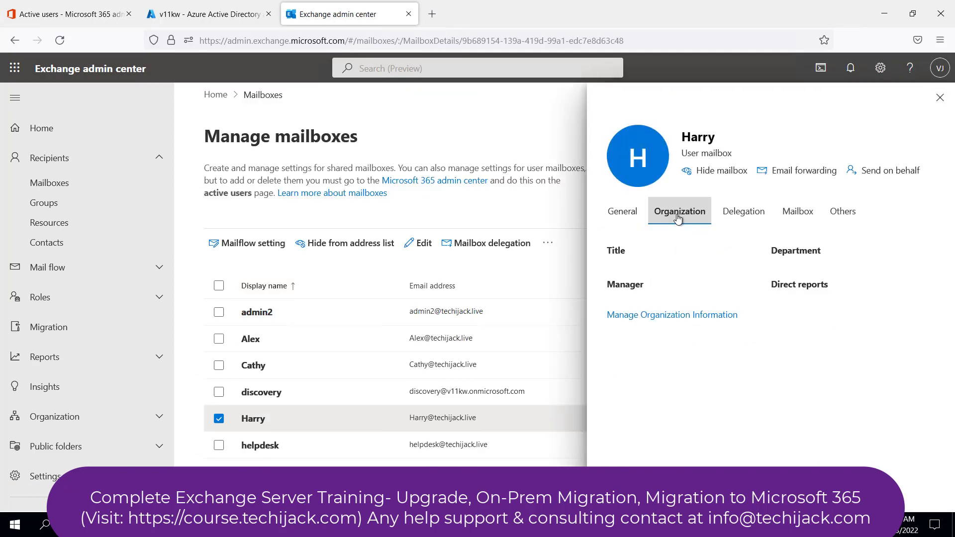
click(646, 318)
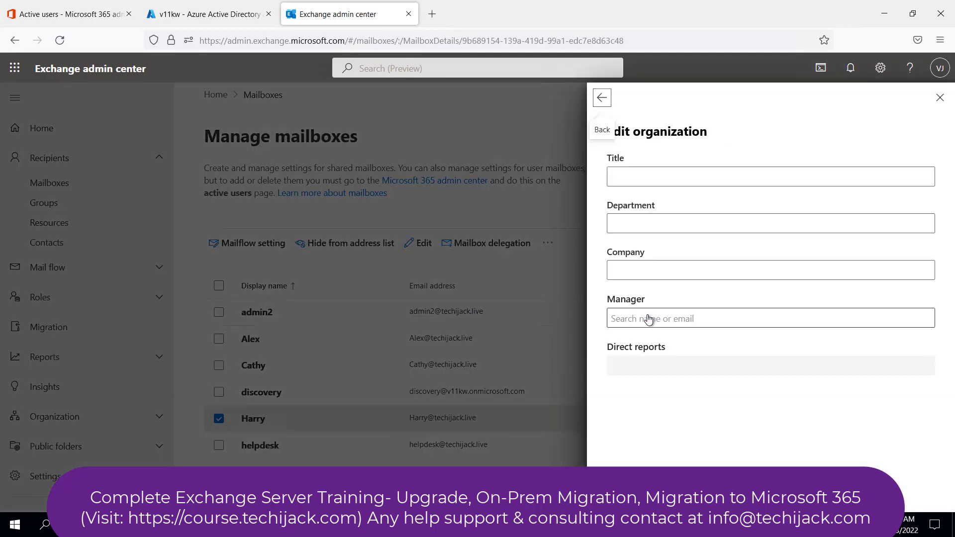
click(635, 271)
text(te)
key(BackSpace)
key(BackSpace)
click(631, 493)
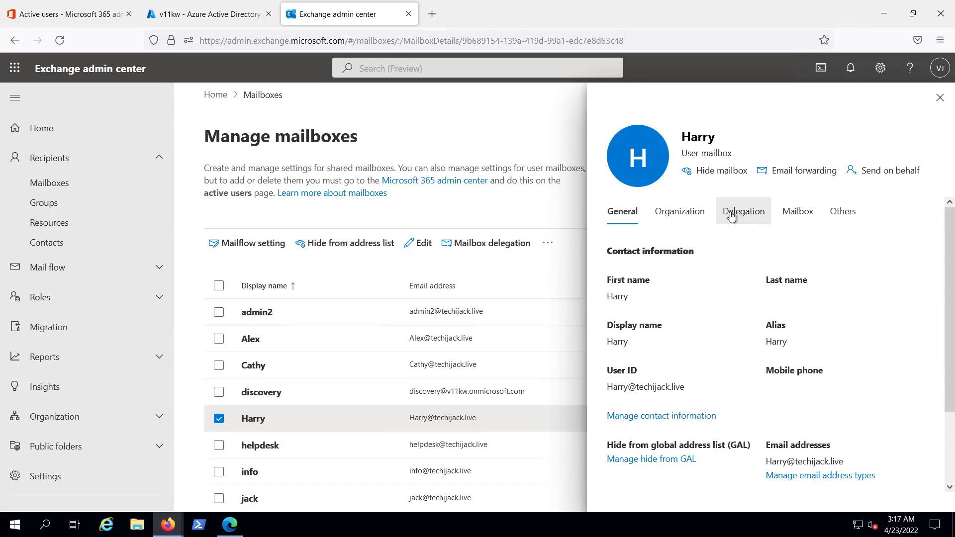
Grant another user Send as permission on the mailbox, then close the details panel
click(733, 215)
click(635, 313)
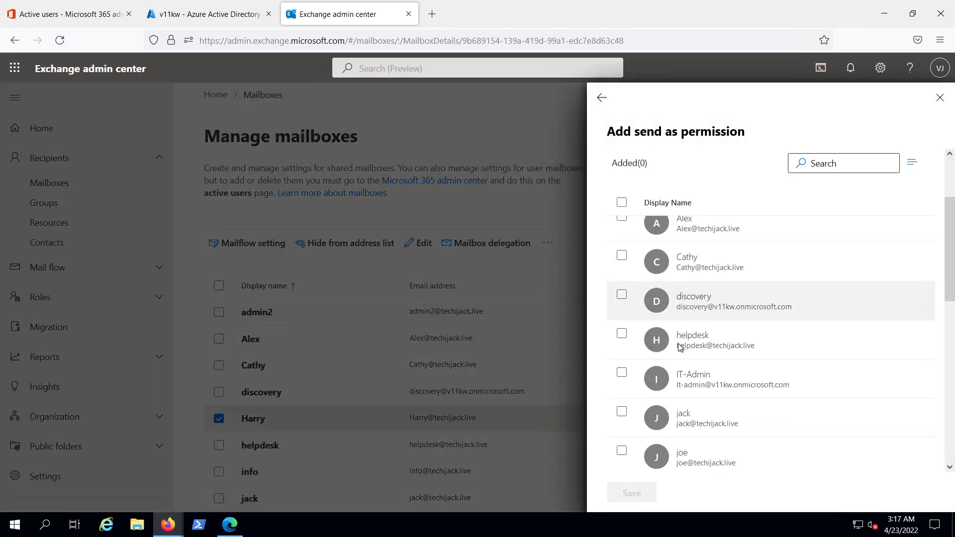
scroll(678, 348, down, 3)
click(648, 328)
click(629, 494)
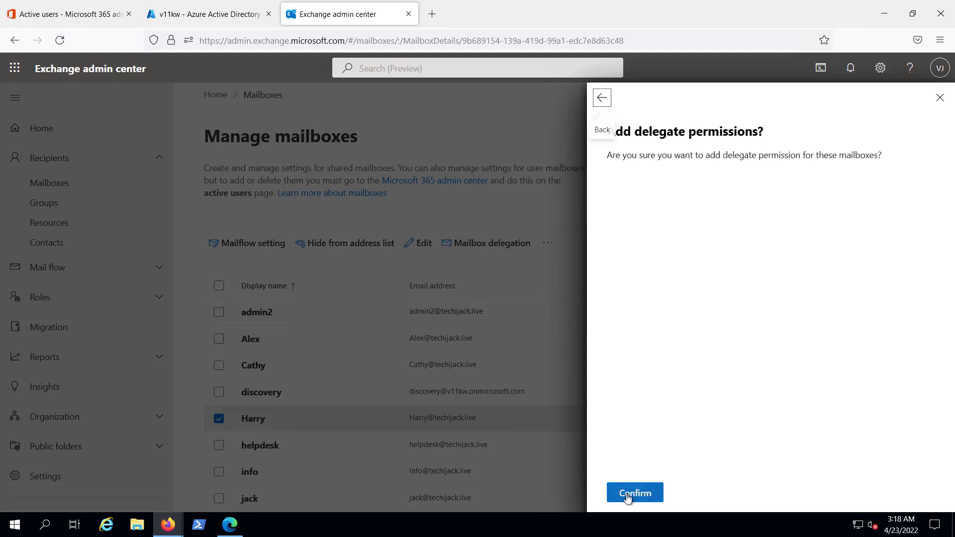
click(628, 495)
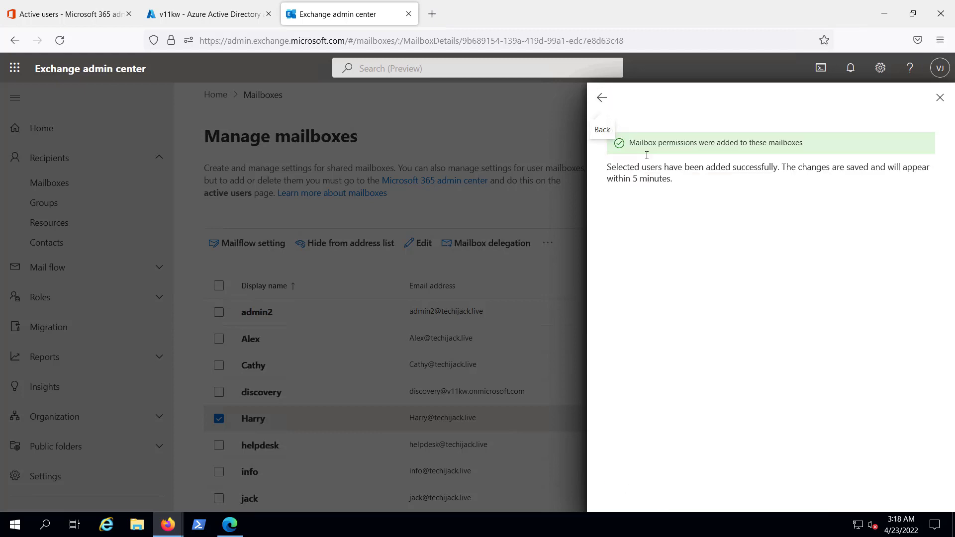
drag(634, 143, 813, 148)
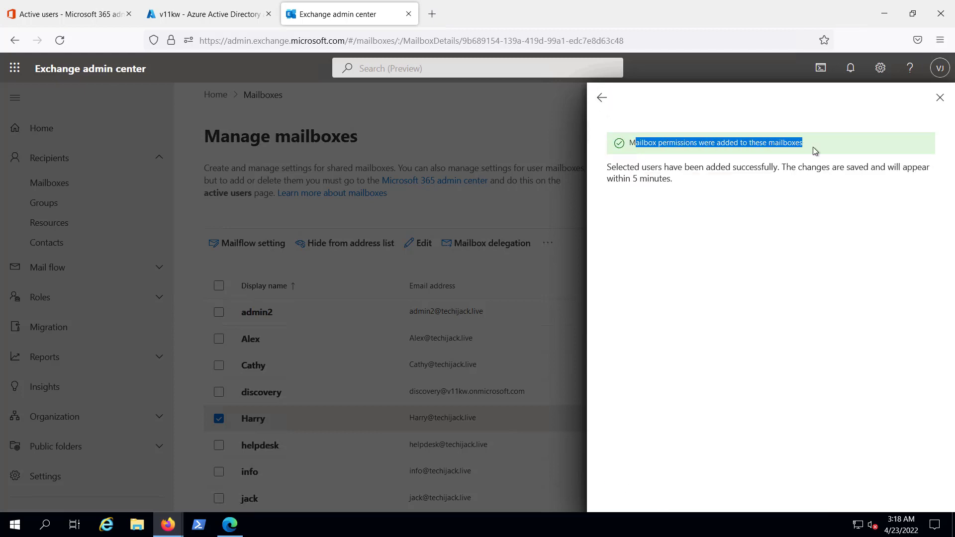
click(940, 97)
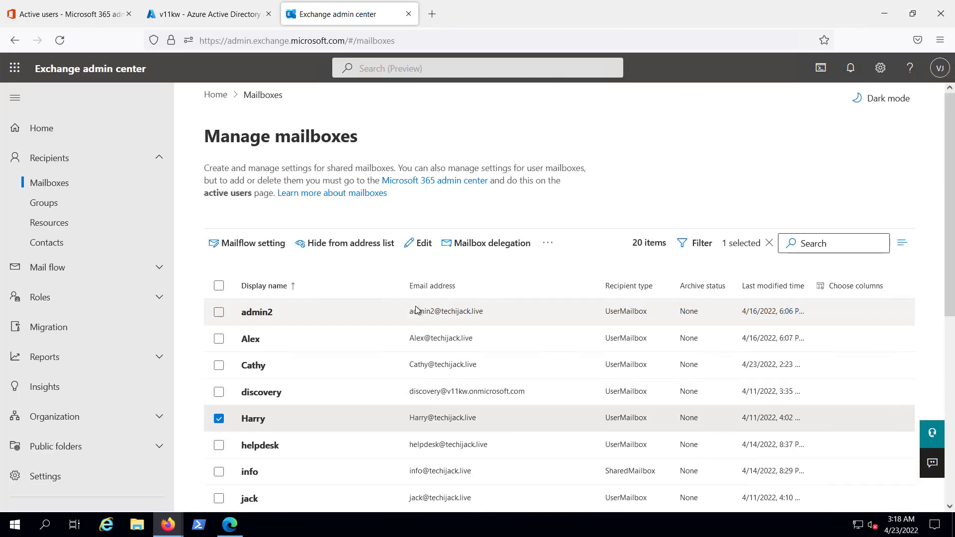
scroll(416, 310, down, 6)
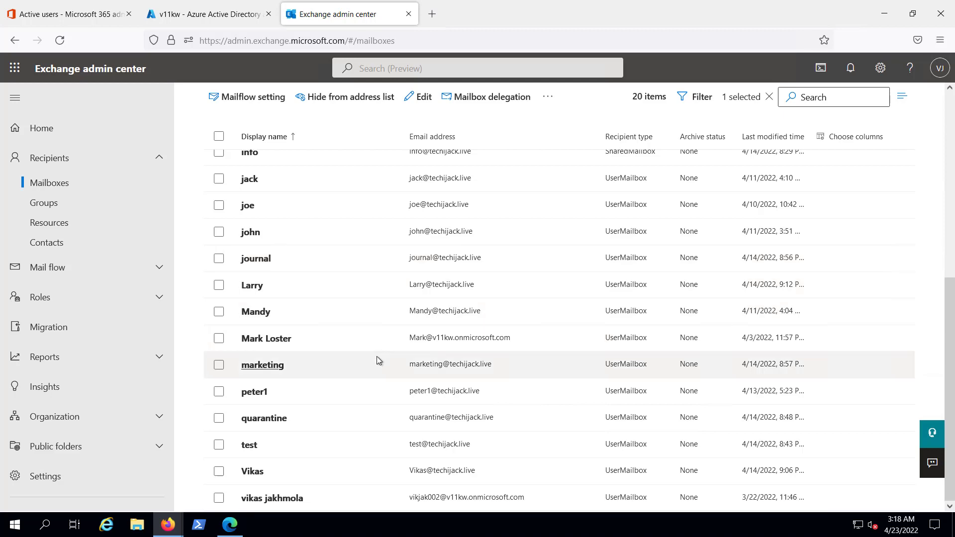
scroll(378, 360, up, 7)
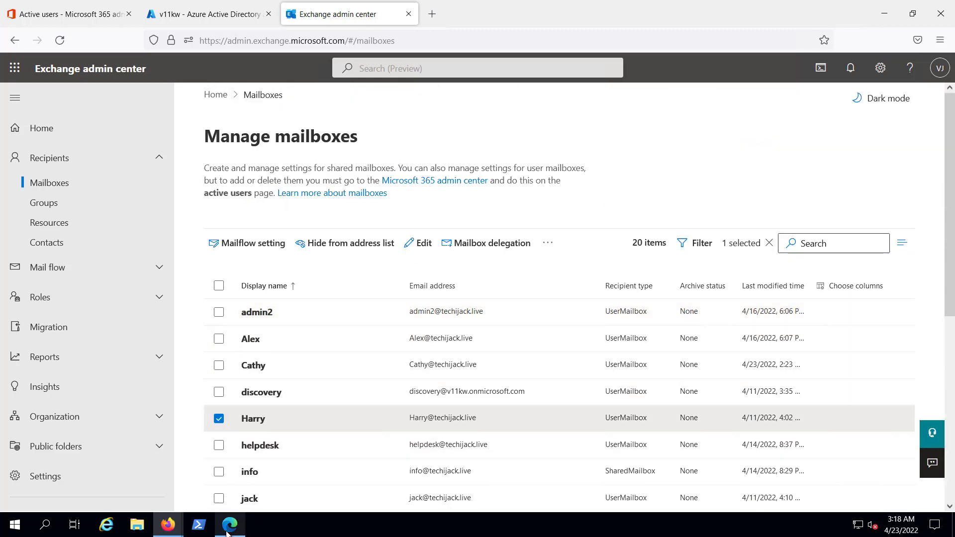
Send the 'after decommission' test message from Outlook on the web to joe and the Gmail contact
click(229, 527)
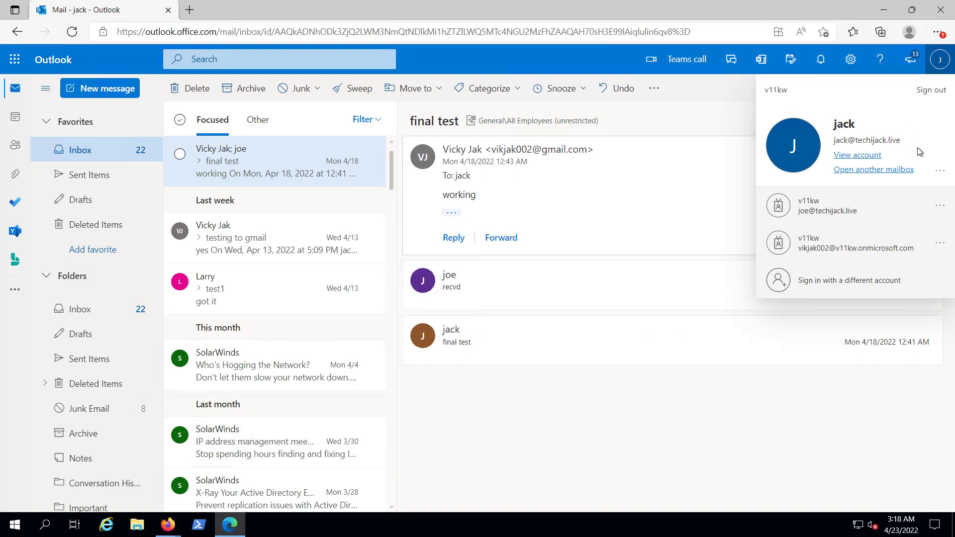
click(106, 94)
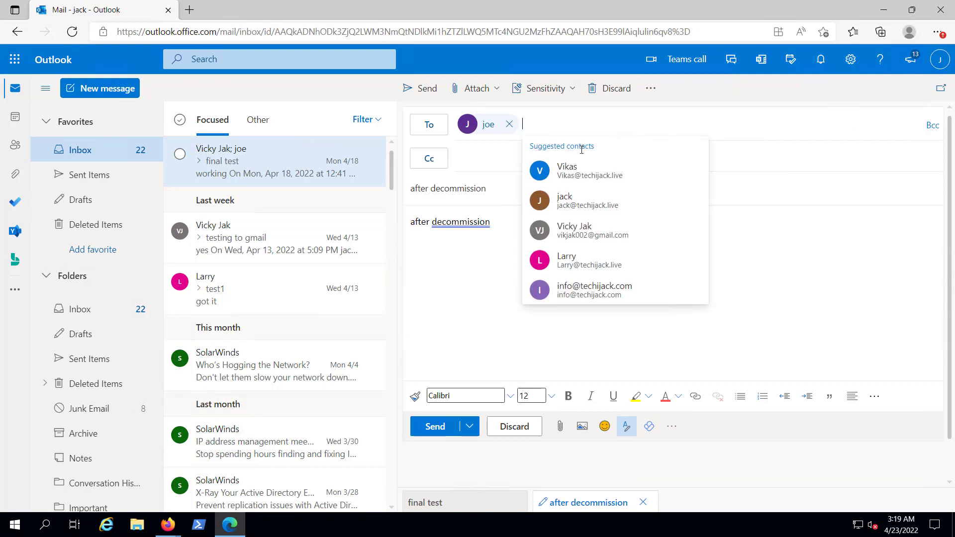
text(vik)
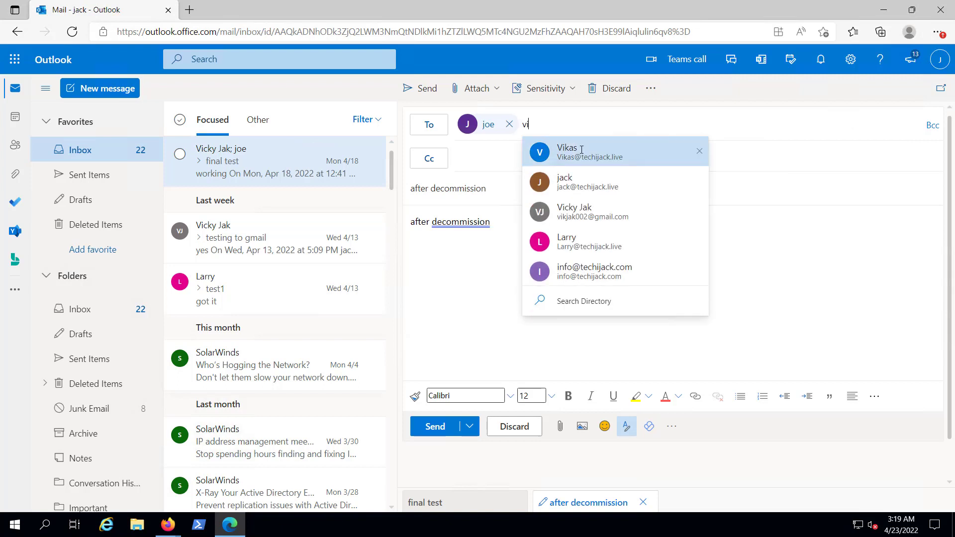
click(572, 180)
click(430, 433)
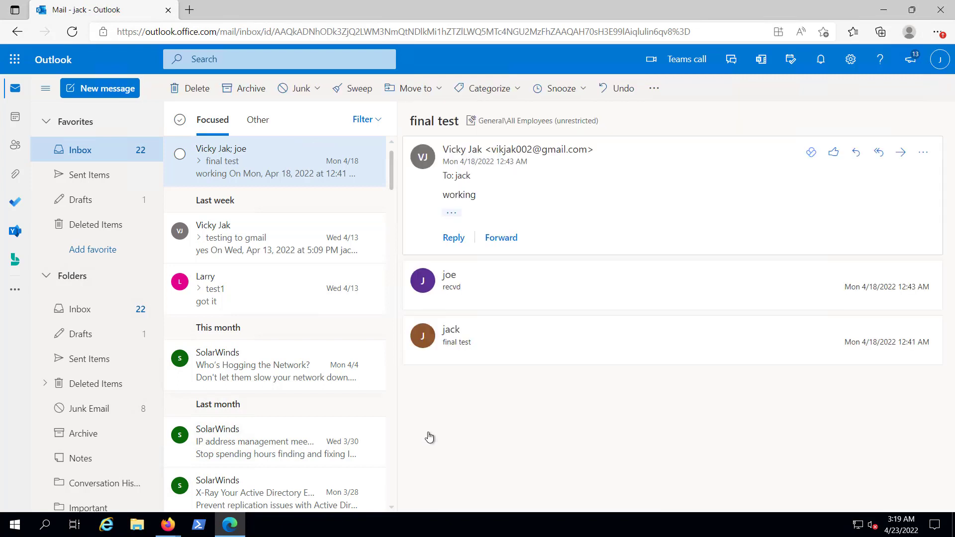
Open the received 'after decommission' message in the recipient's Outlook mailbox
mouse_move(168, 525)
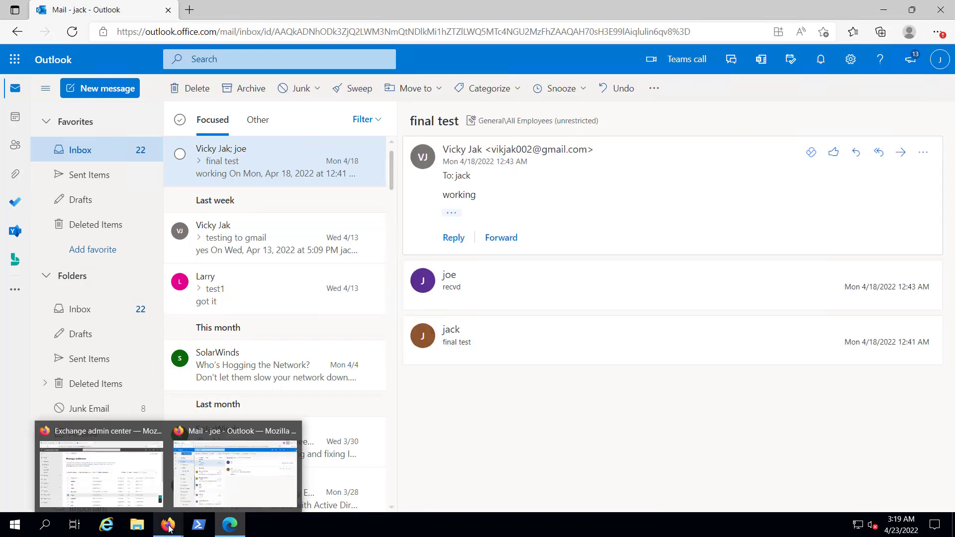
click(227, 468)
click(229, 180)
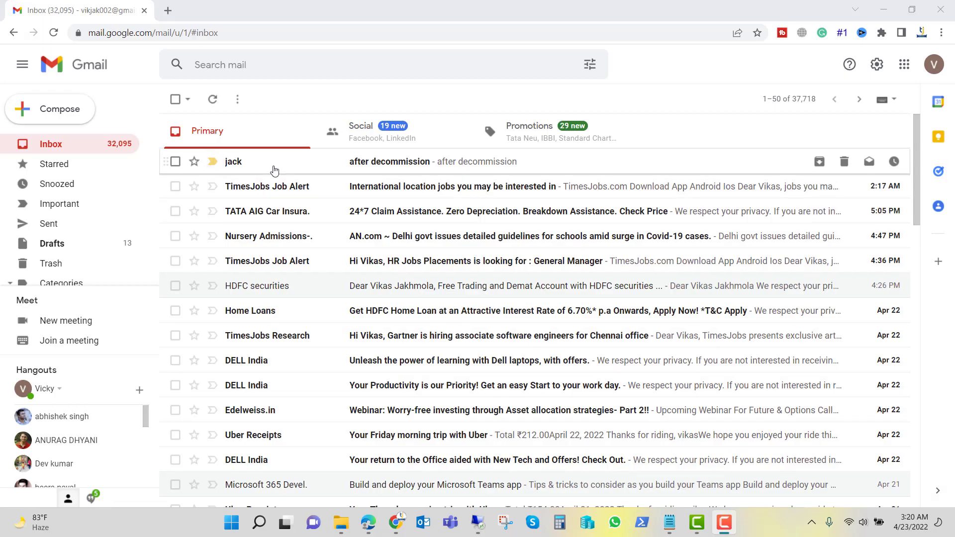
Reply 'recvd' to the 'after decommission' message from Gmail
click(308, 172)
click(223, 261)
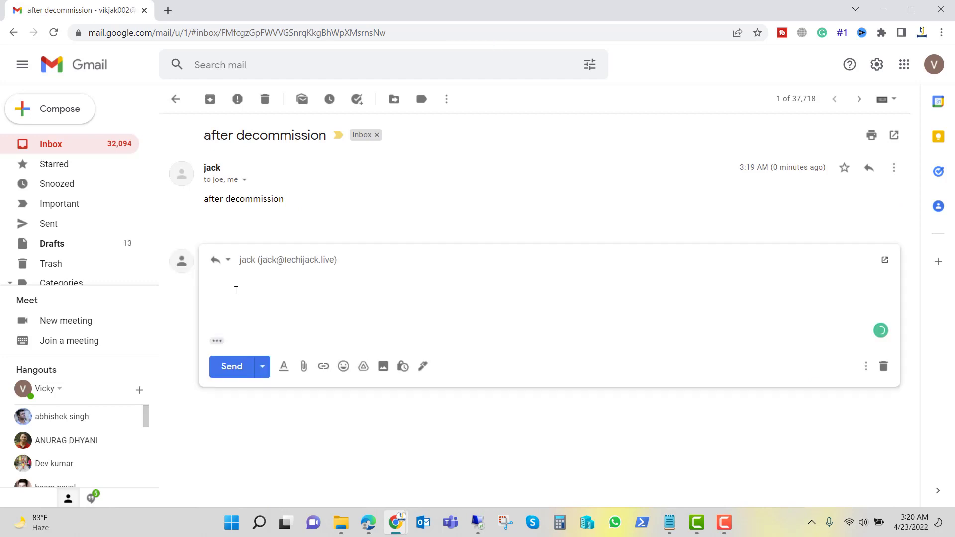
text(recvd)
click(231, 367)
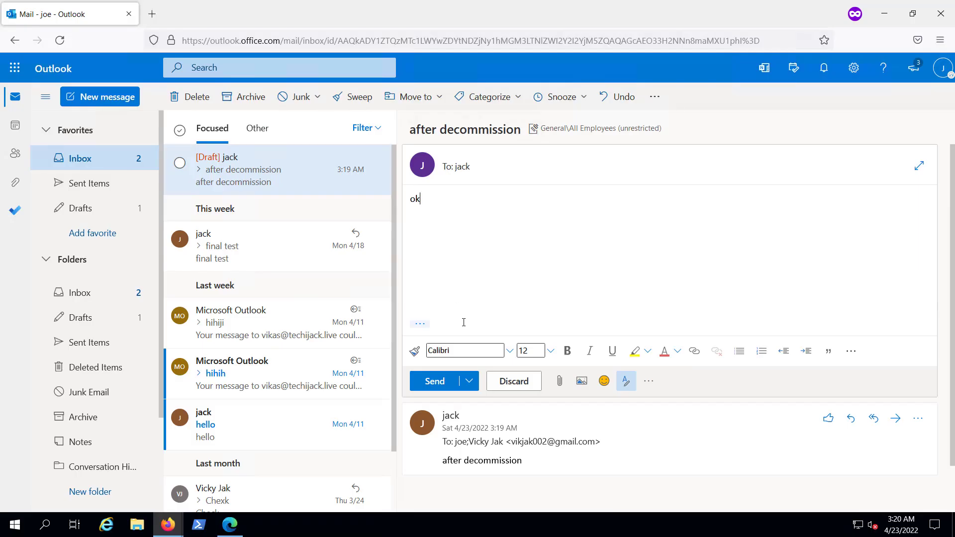
Send the internal 'ok' reply, then view both 'ok' and 'recvd' replies in the sender's inbox
click(435, 381)
click(230, 525)
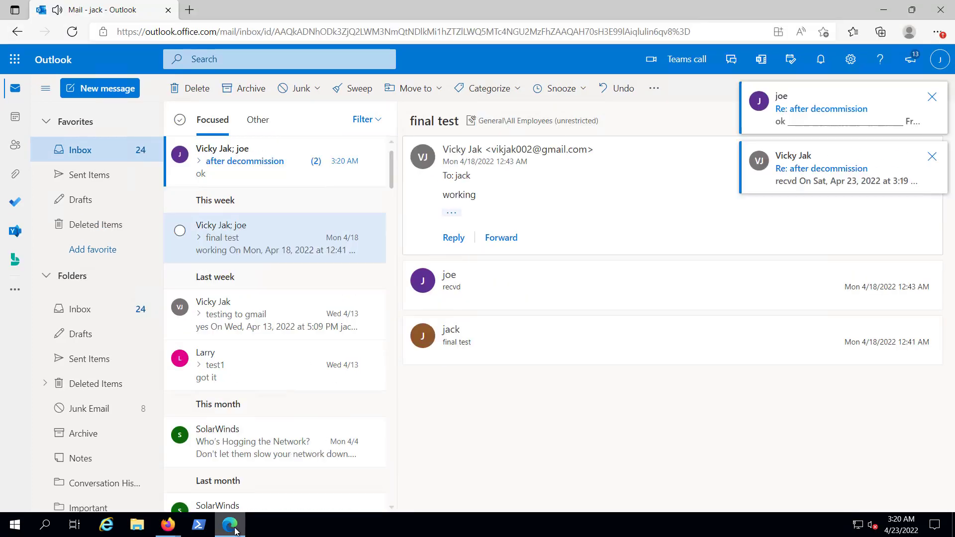
click(225, 183)
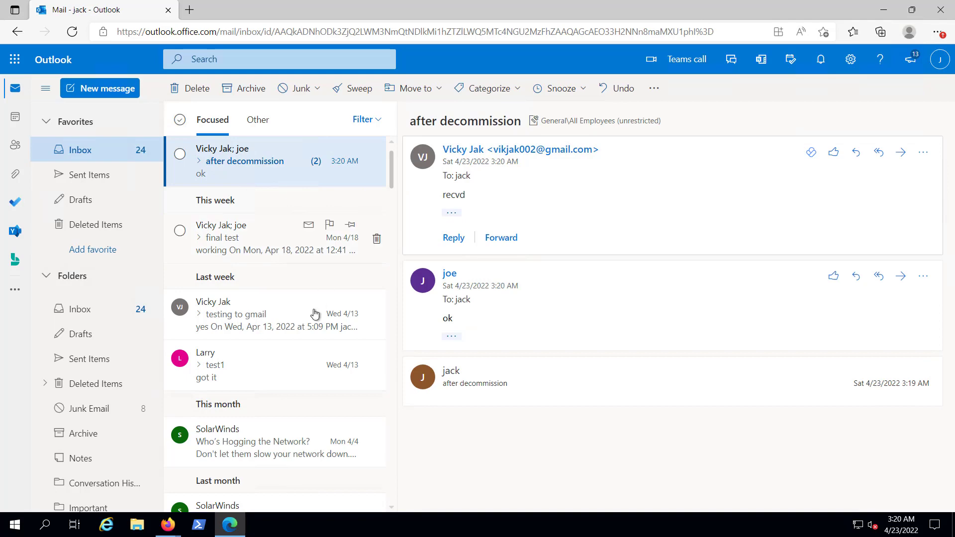
scroll(313, 311, down, 5)
scroll(314, 309, up, 5)
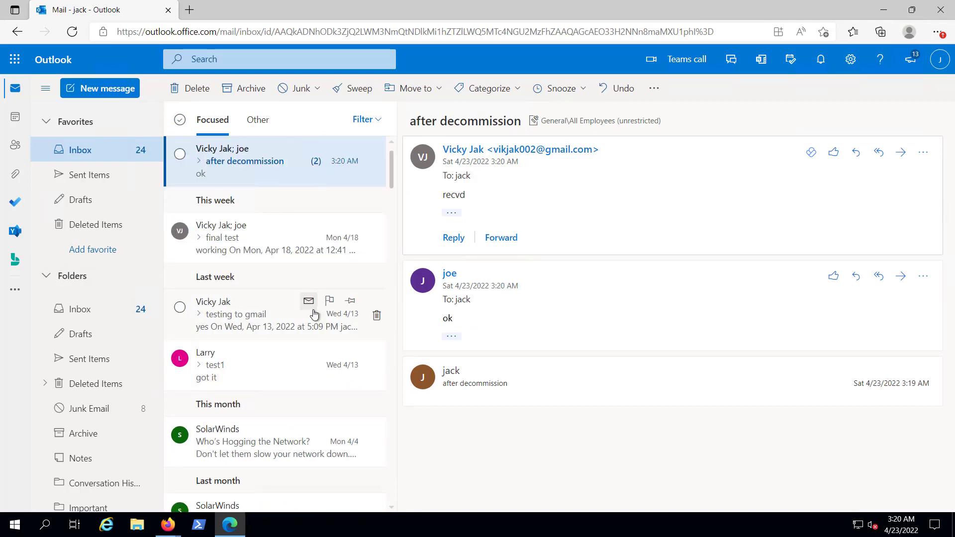